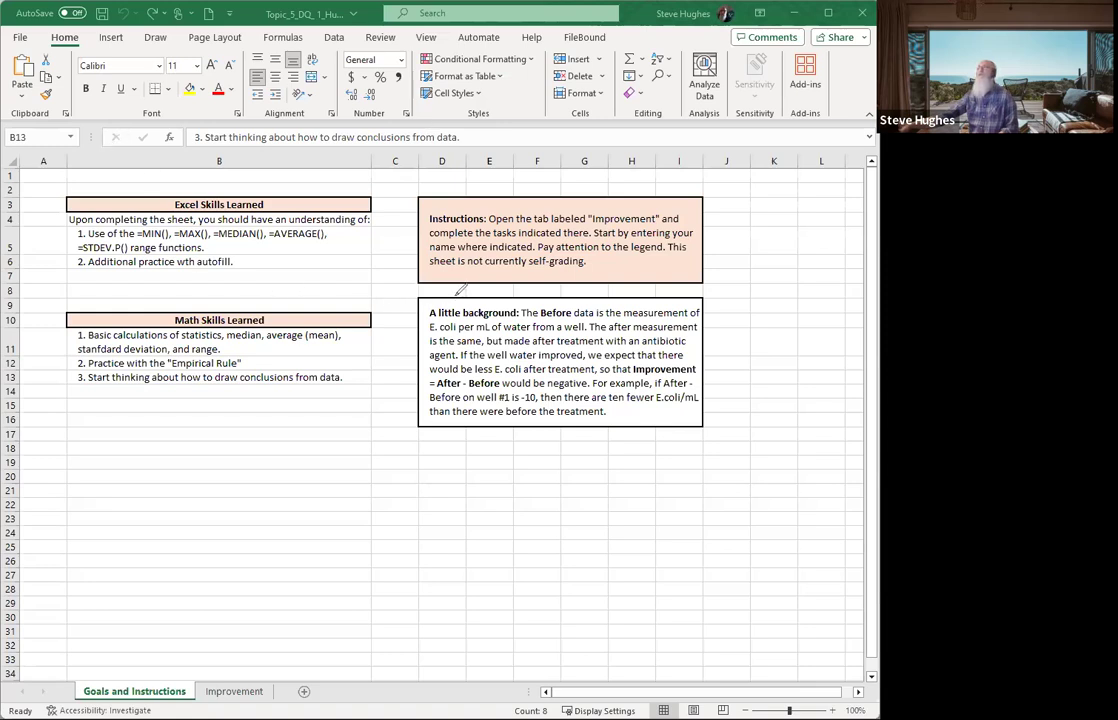
Go to the Improvement sheet and restore the name in E2 so Before and After readings appear
{"action": "mouse_move", "coordinate": [461, 289]}
{"action": "left_mouse_down"}
{"action": "mouse_move", "coordinate": [445, 452]}
{"action": "mouse_move", "coordinate": [762, 425]}
{"action": "mouse_move", "coordinate": [560, 268]}
{"action": "mouse_move", "coordinate": [407, 300]}
{"action": "left_mouse_up"}
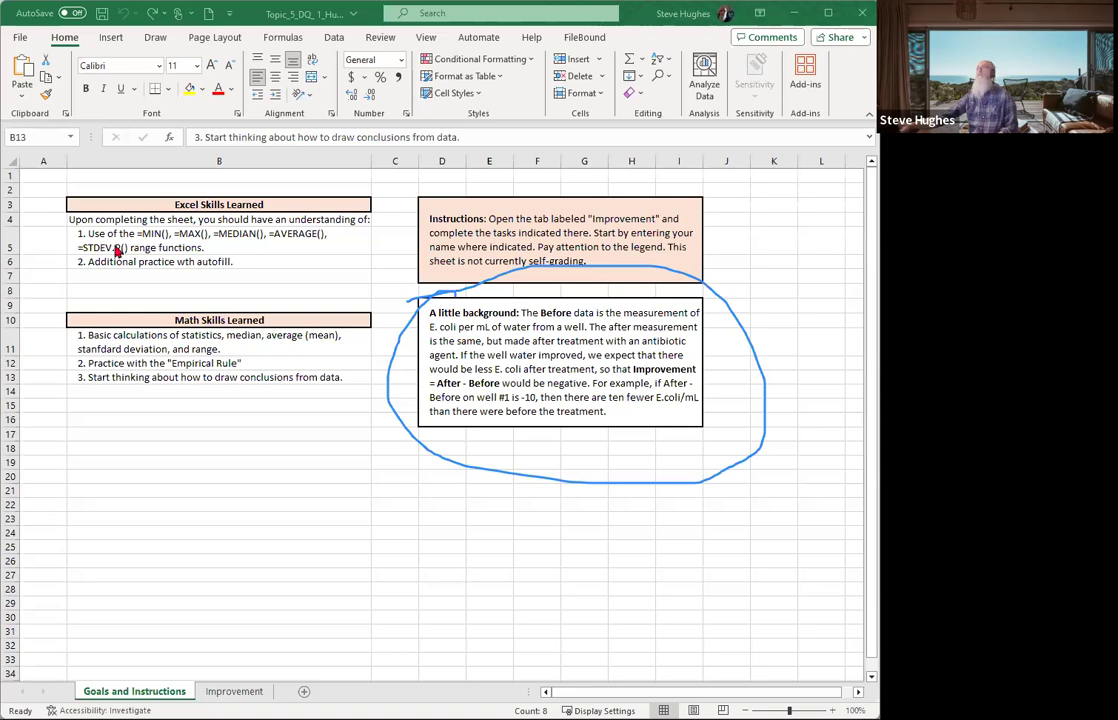
{"action": "key", "text": "Escape"}
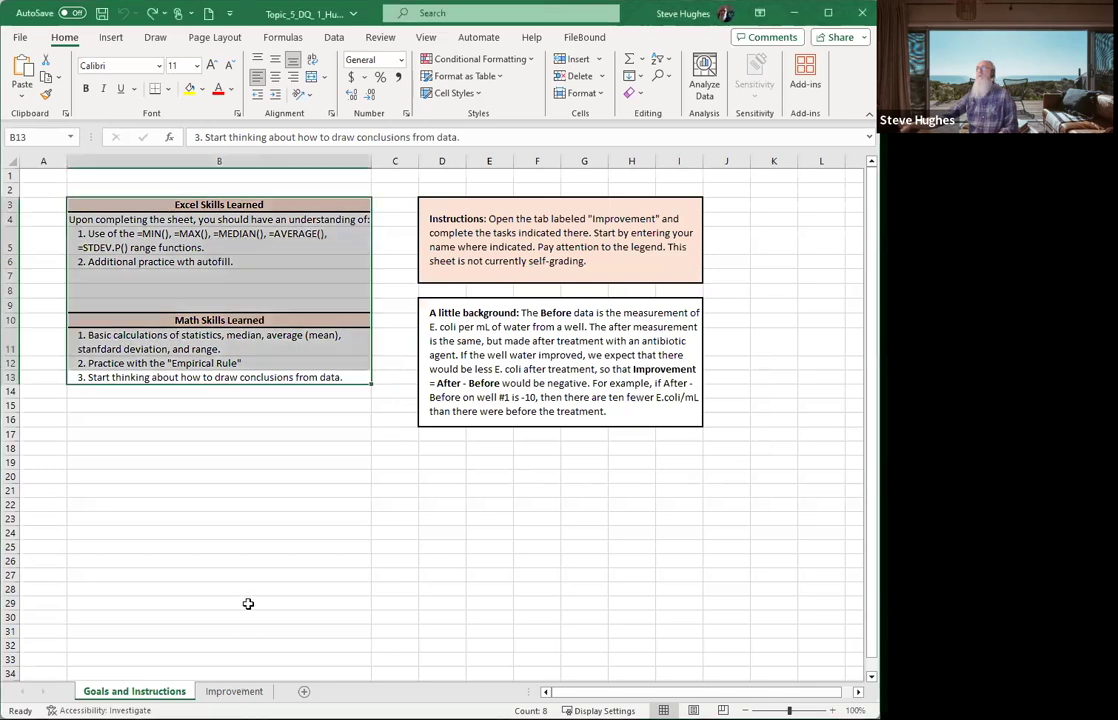
{"action": "key", "text": "ctrl+Page_Down"}
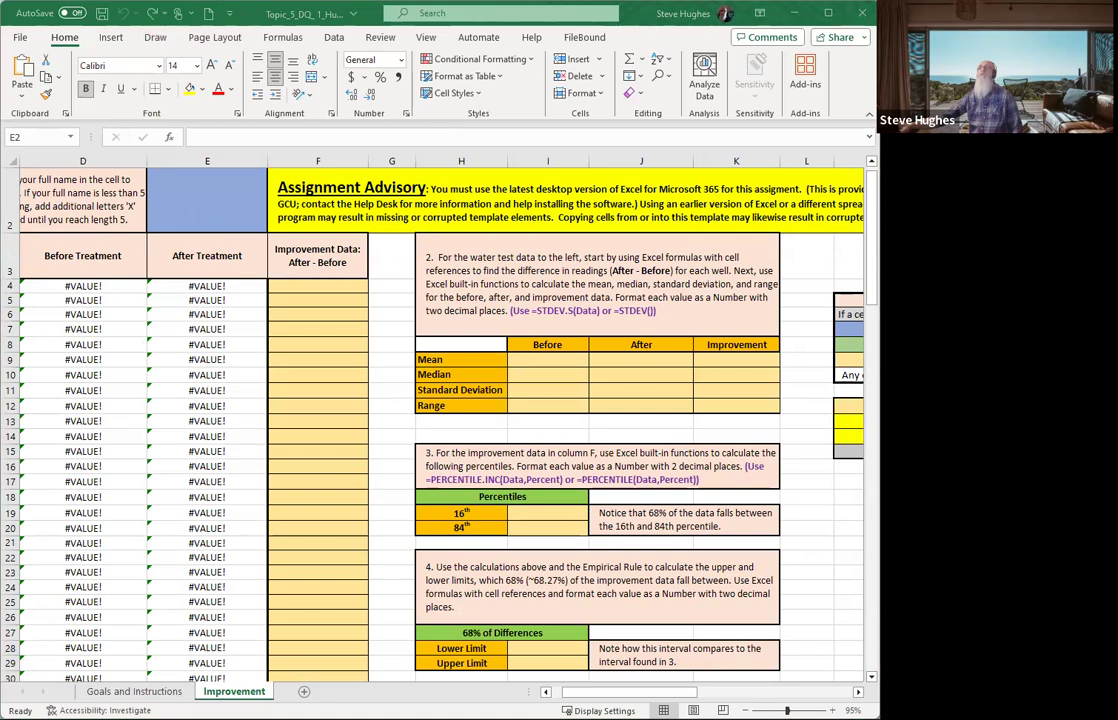
{"action": "left_click", "coordinate": [153, 13]}
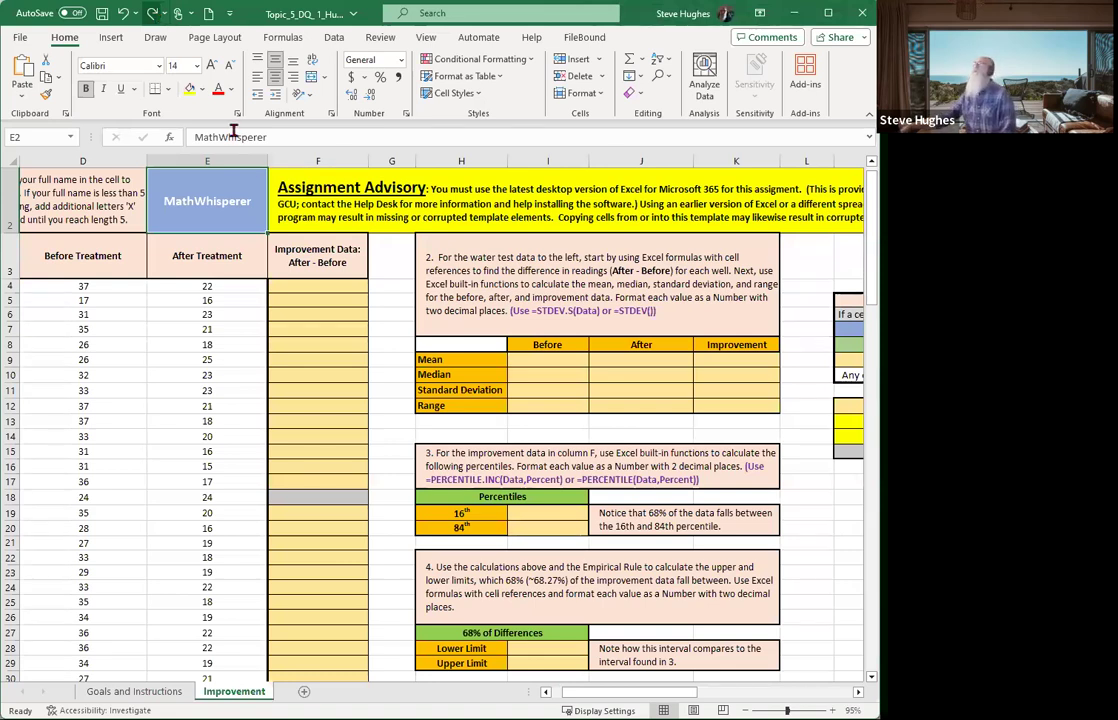
{"action": "left_click", "coordinate": [325, 284]}
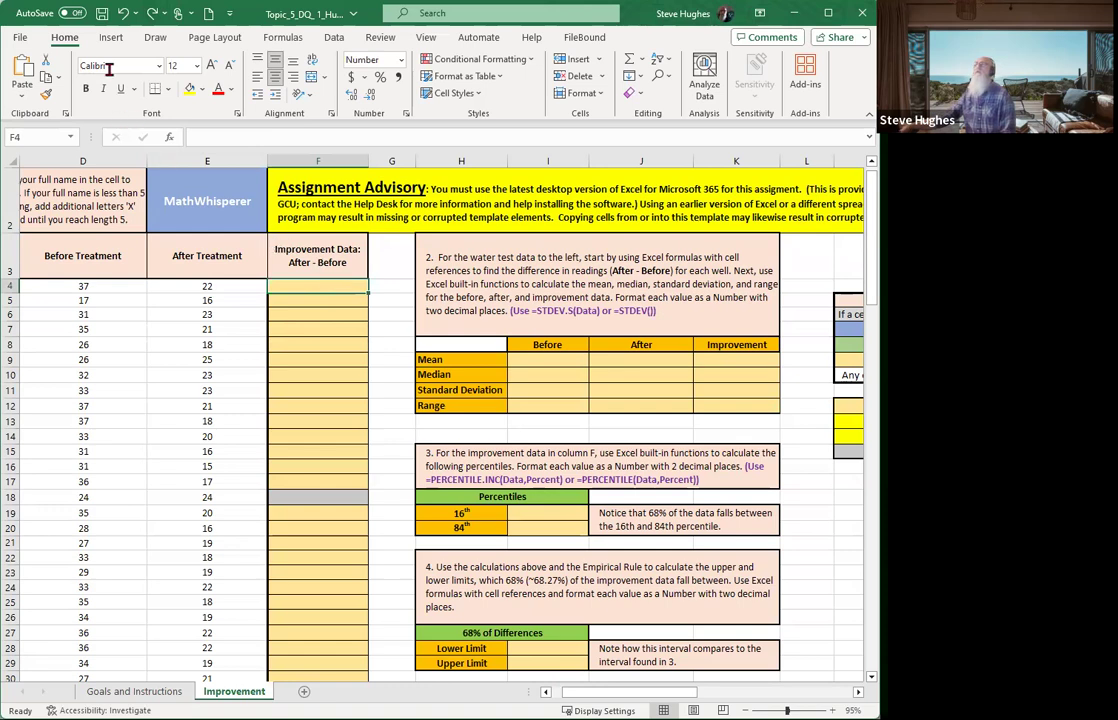
{"action": "left_click", "coordinate": [152, 14]}
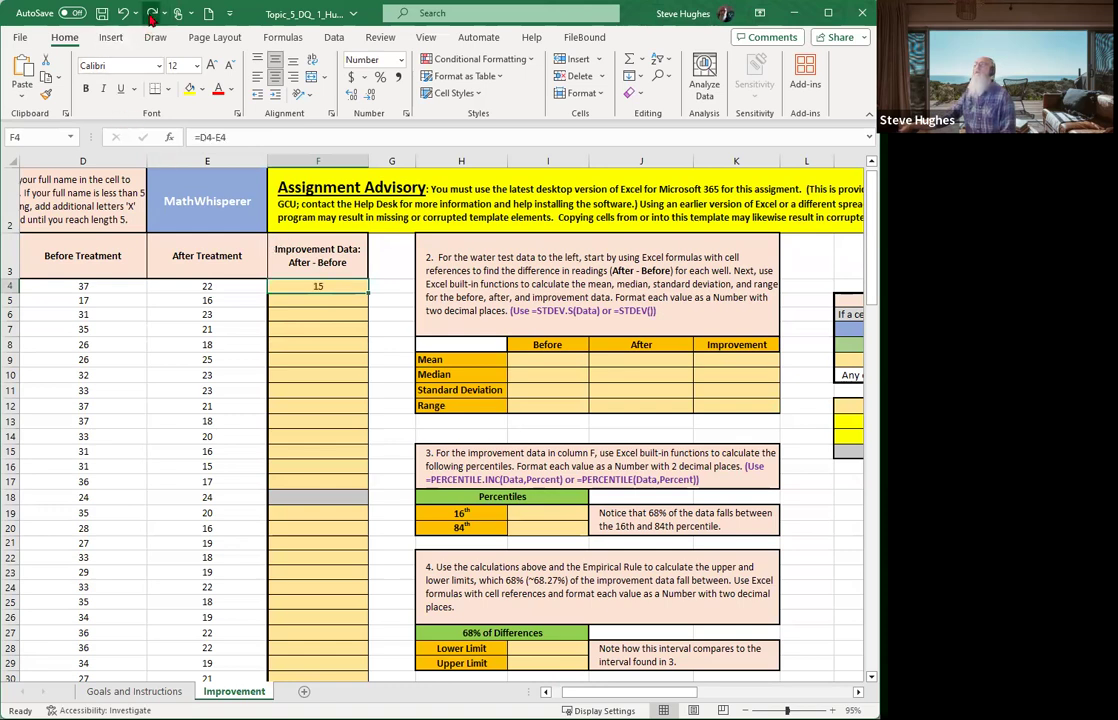
{"action": "left_click", "coordinate": [246, 139]}
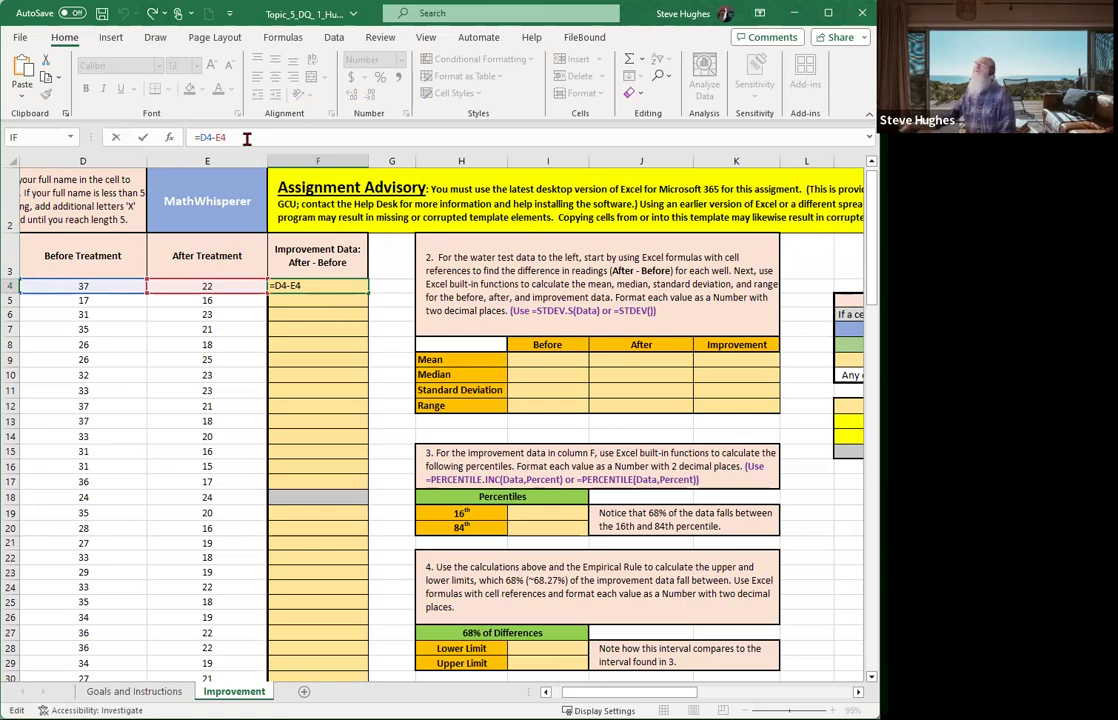
{"action": "key", "text": "ctrl+Return"}
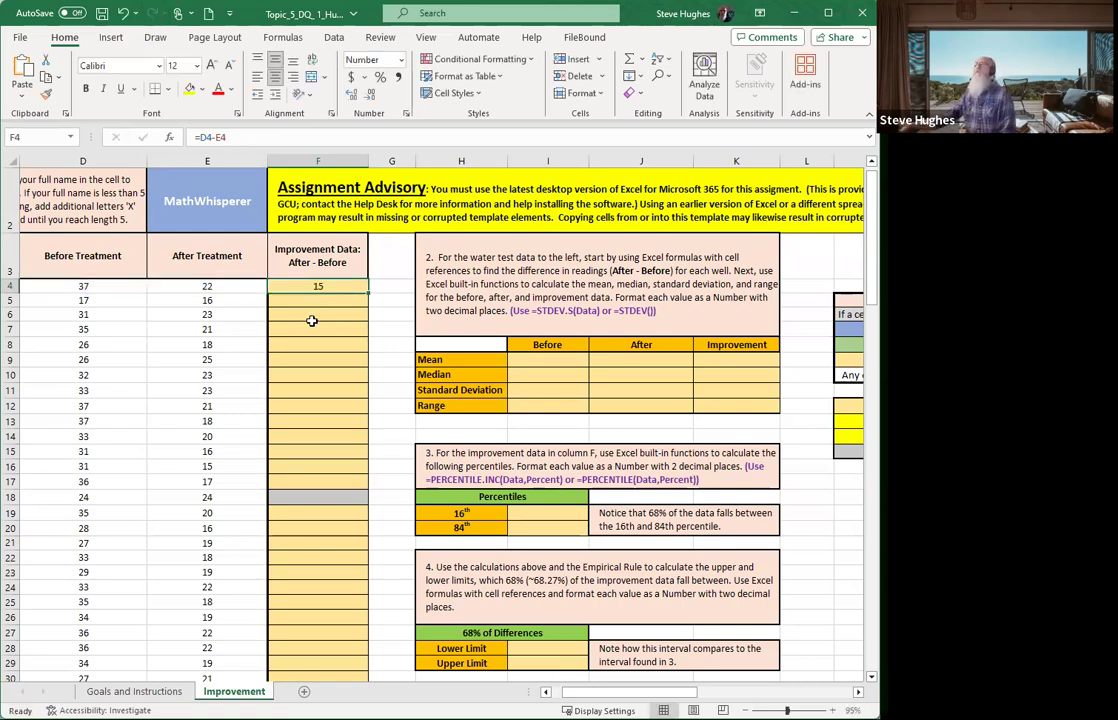
Rewrite F4 as =E4-D4 so the first well shows an improvement of -15
{"action": "left_click", "coordinate": [121, 13]}
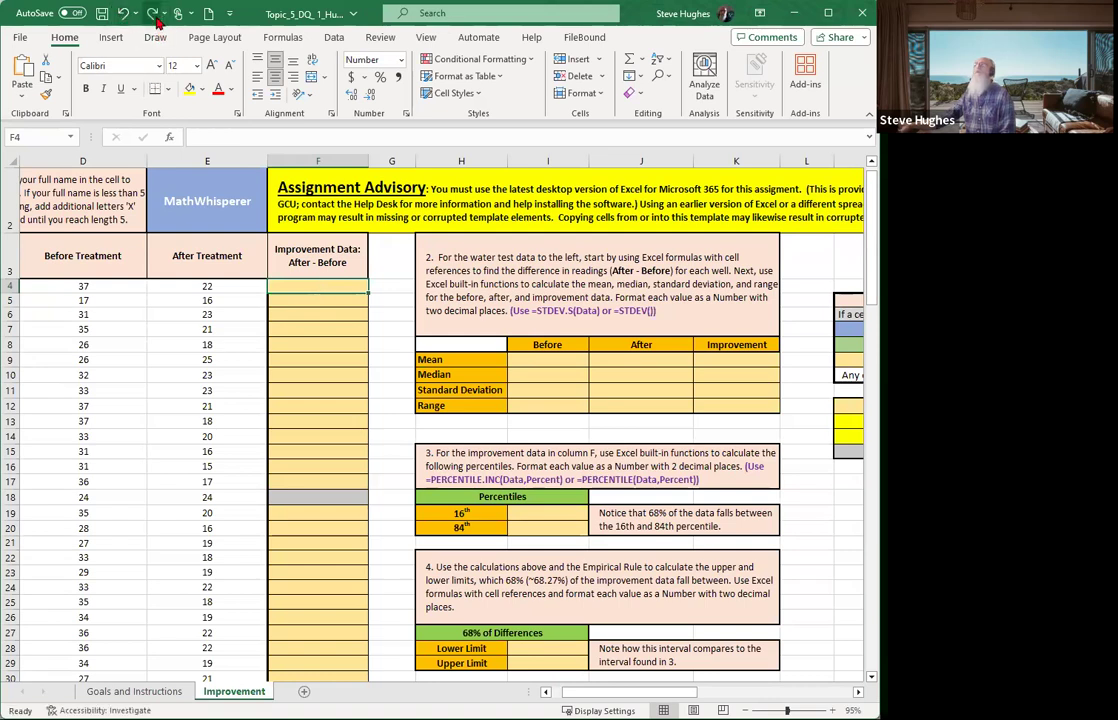
{"action": "left_click", "coordinate": [151, 14]}
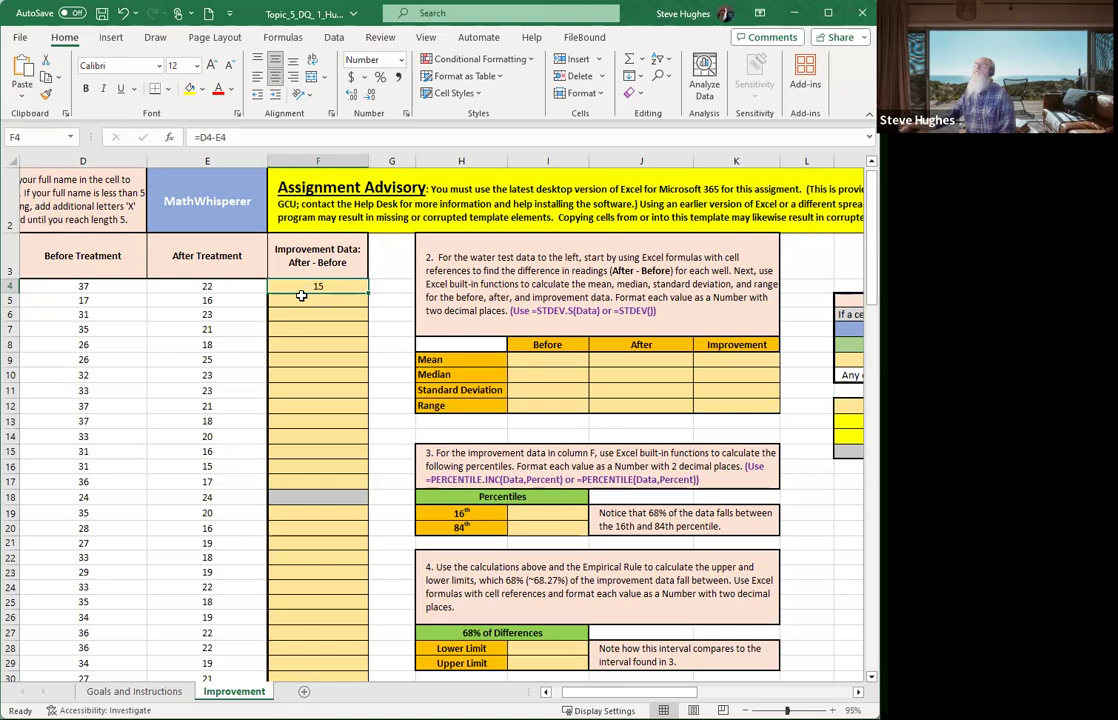
{"action": "left_click", "coordinate": [228, 137]}
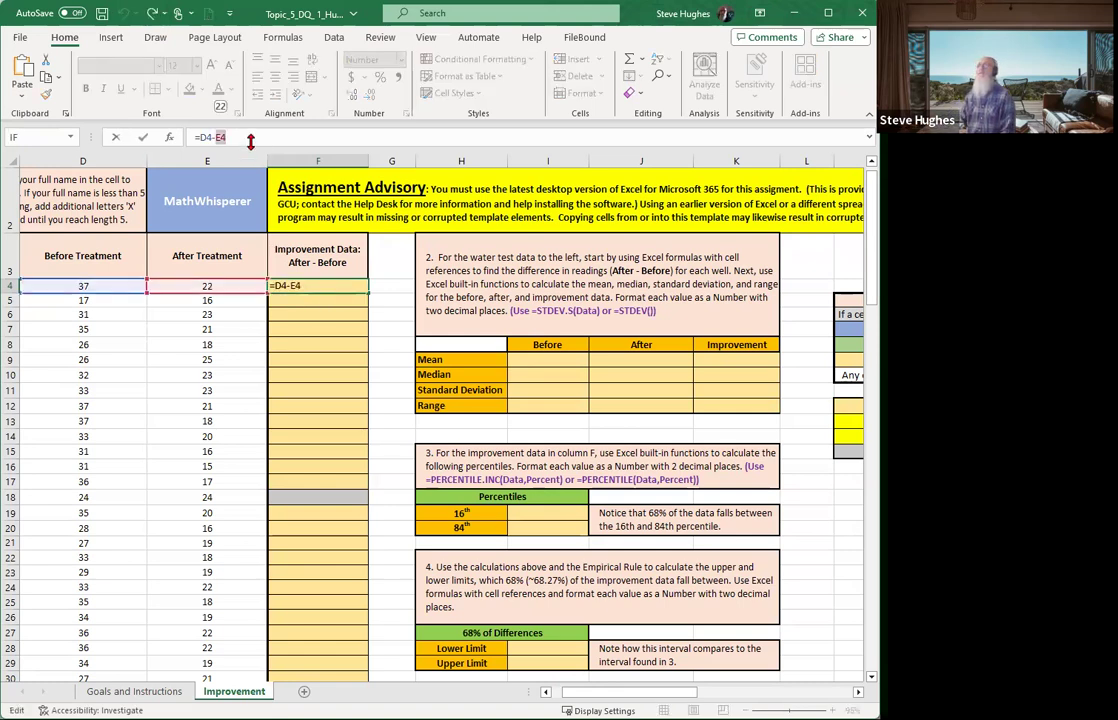
{"action": "key", "text": "BackSpace"}
{"action": "key", "text": "BackSpace"}
{"action": "key", "text": "BackSpace"}
{"action": "key", "text": "BackSpace"}
{"action": "key", "text": "BackSpace"}
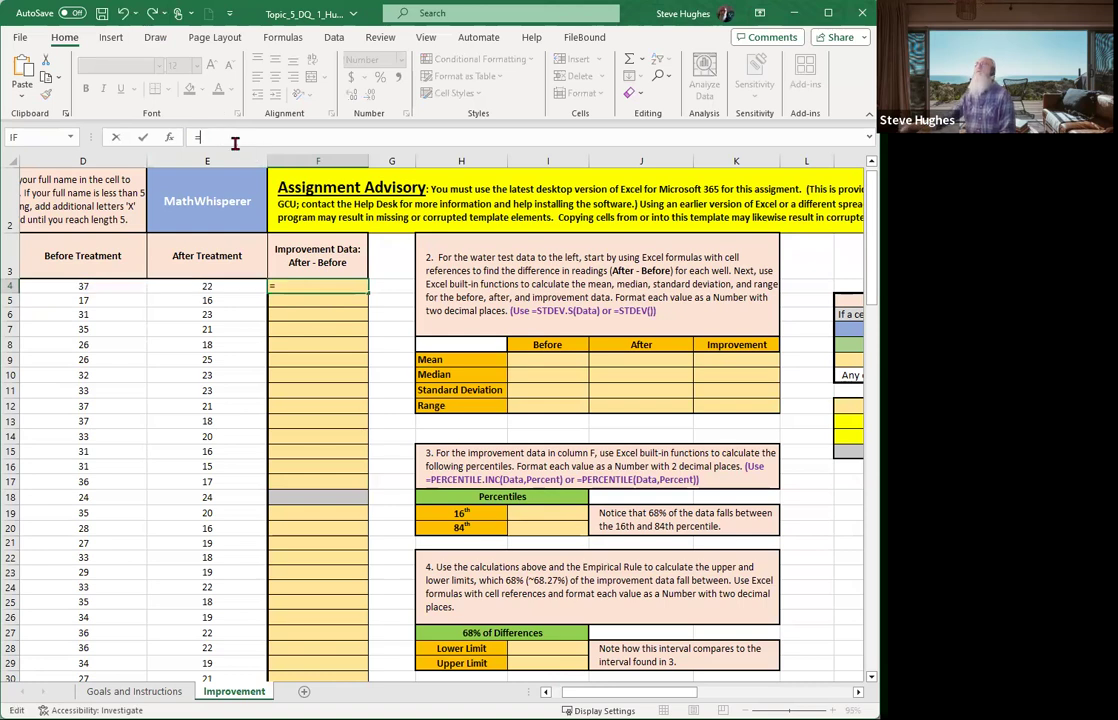
{"action": "left_click", "coordinate": [203, 285]}
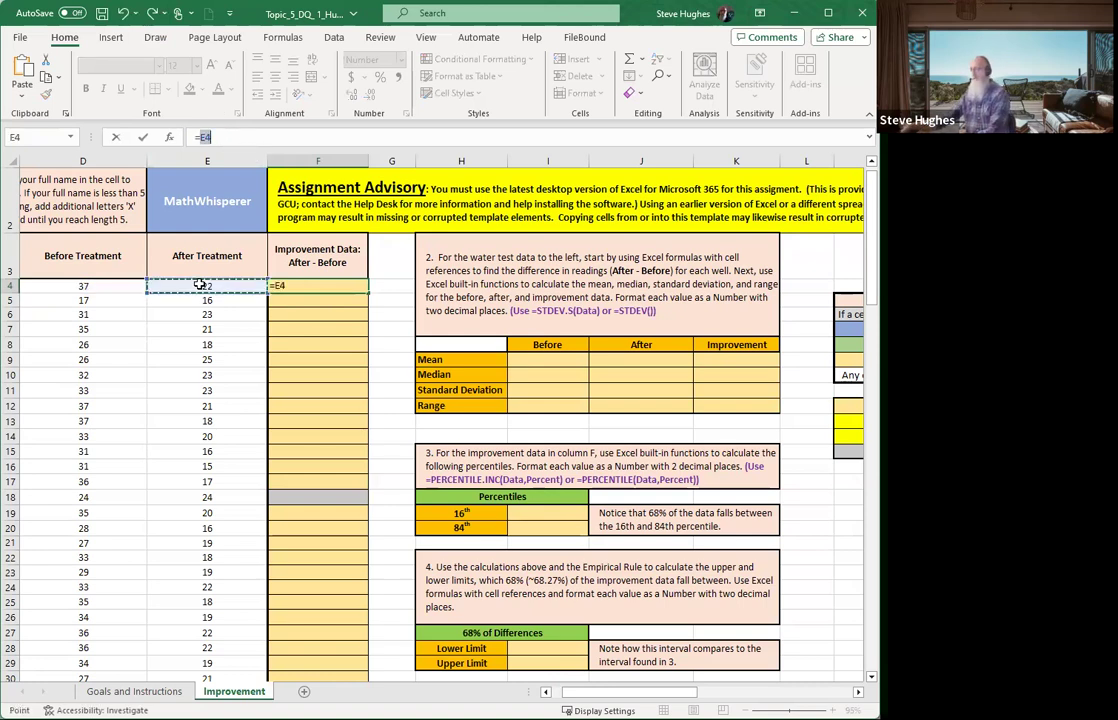
{"action": "type", "text": "=E4"}
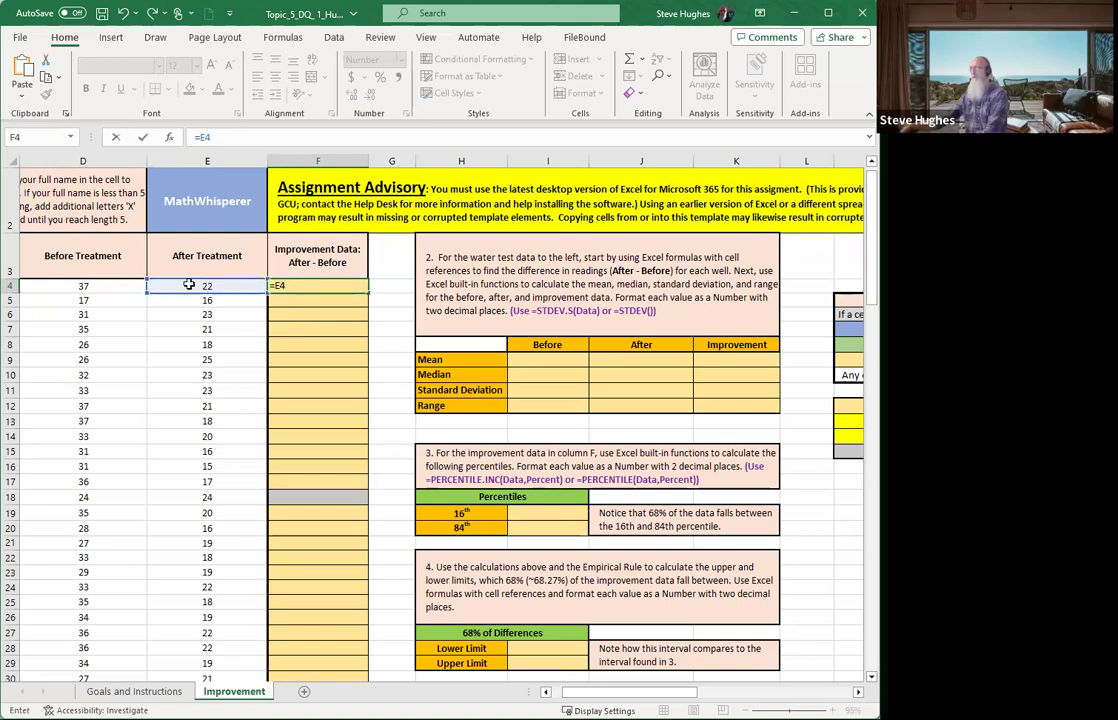
{"action": "type", "text": "-"}
{"action": "left_click", "coordinate": [93, 285]}
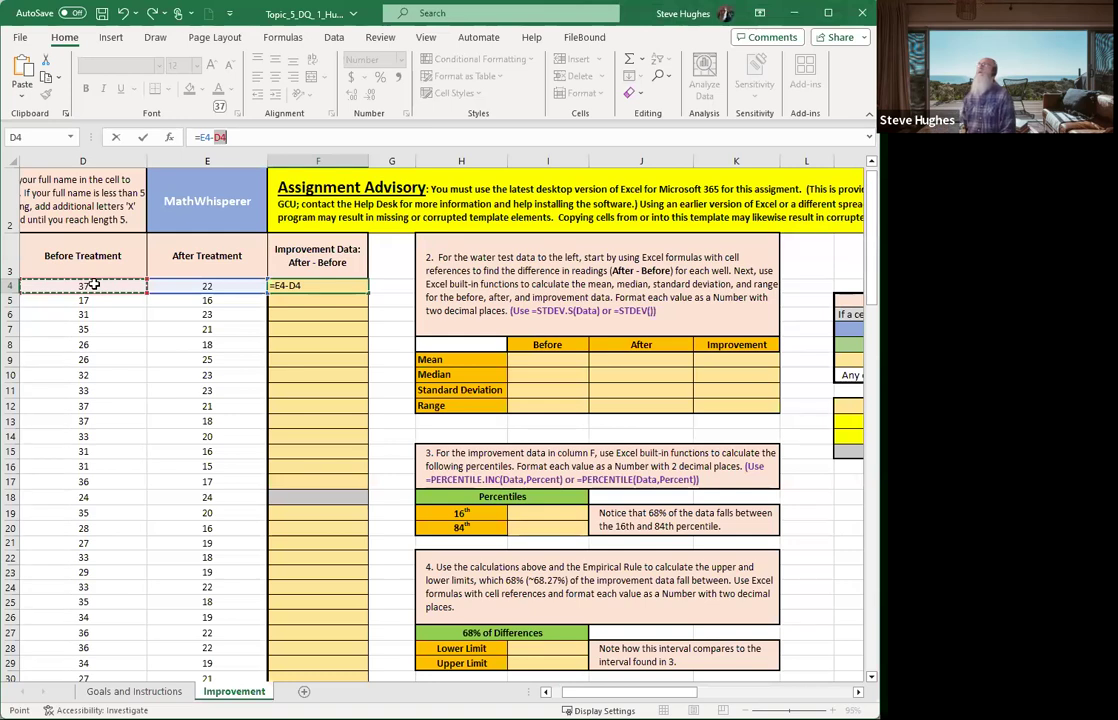
{"action": "key", "text": "Return"}
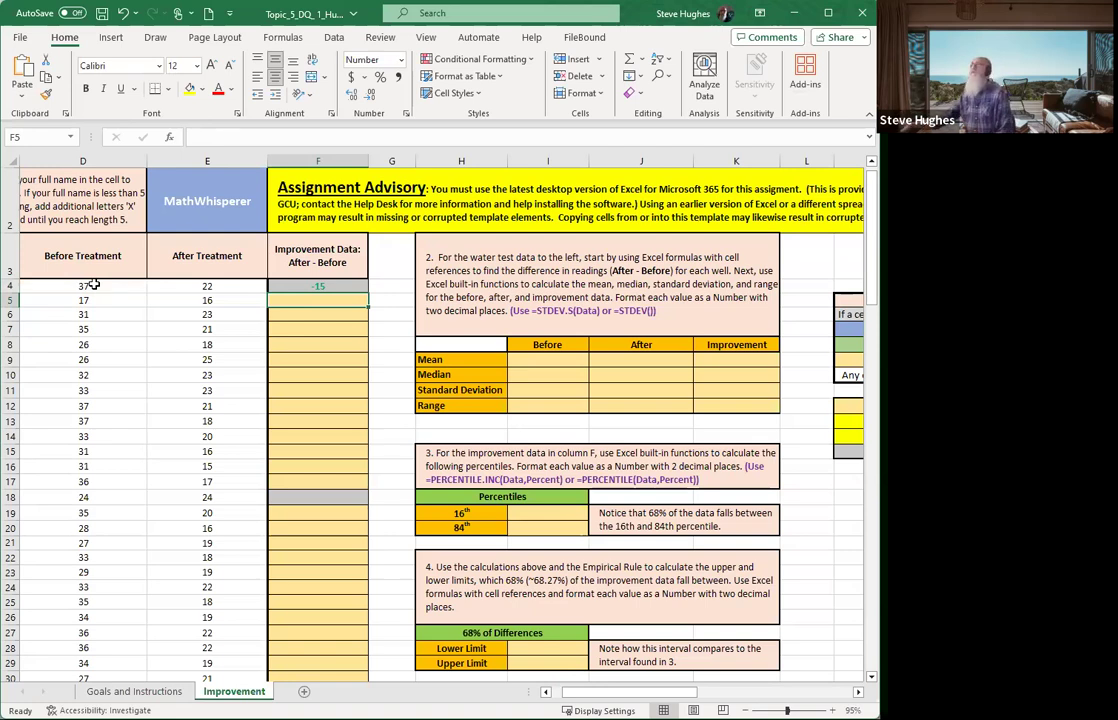
Copy the =E4-D4 formula down column F for every well's difference
{"action": "left_click", "coordinate": [321, 286]}
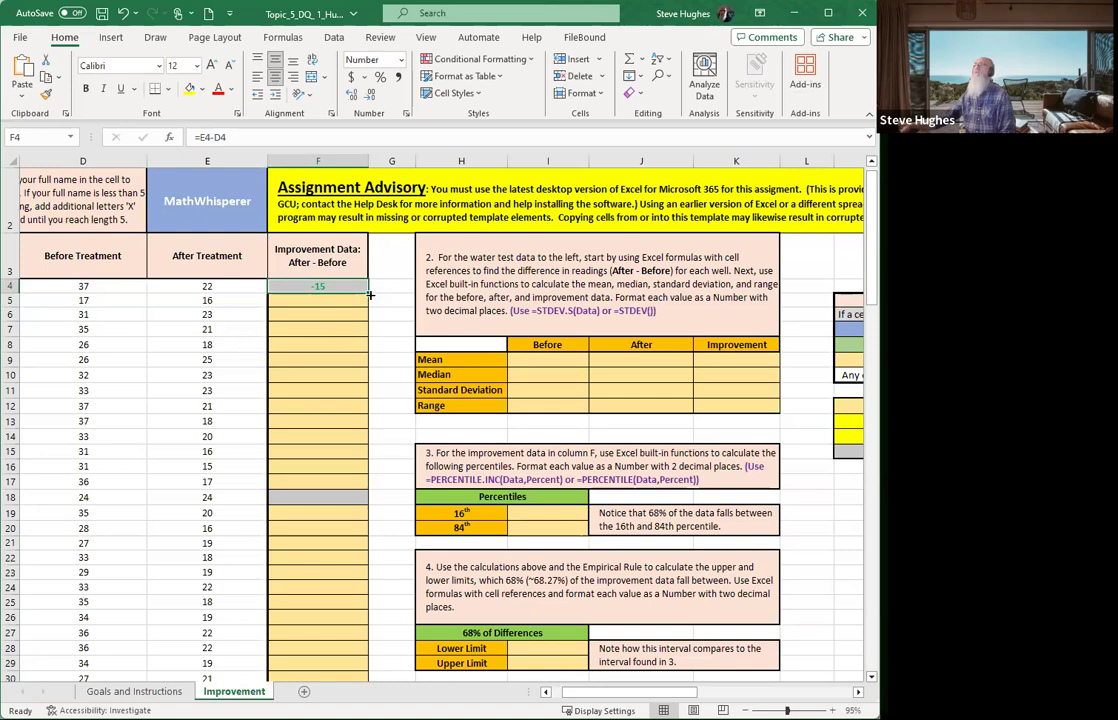
{"action": "double_click", "coordinate": [370, 294]}
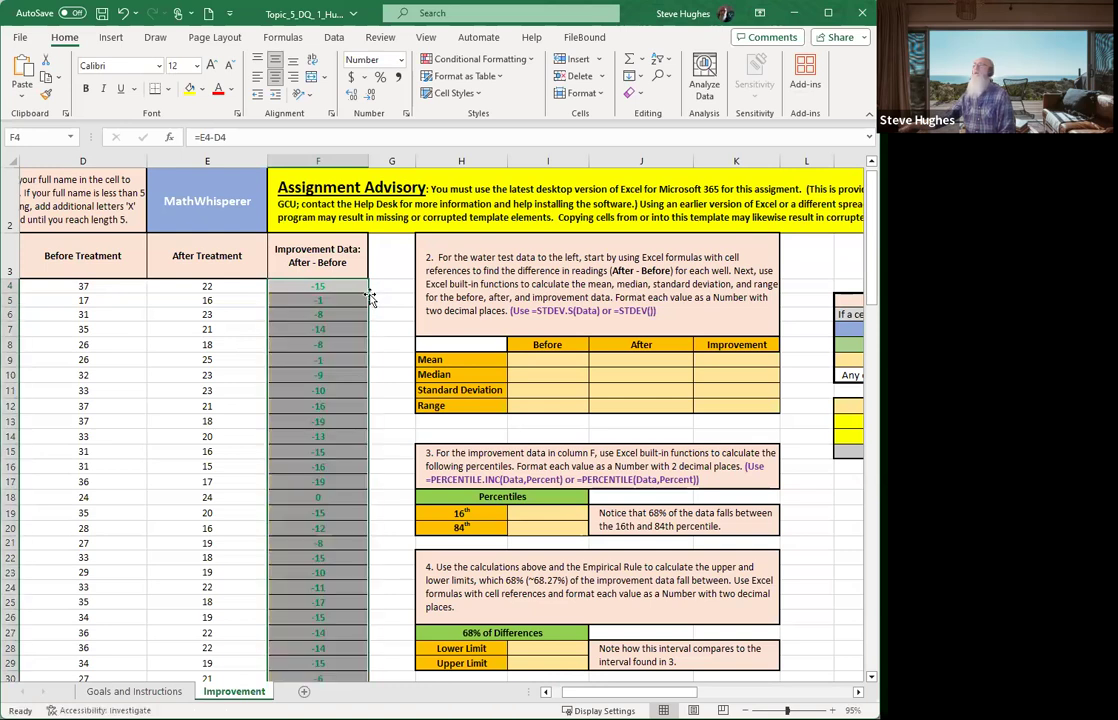
{"action": "left_click", "coordinate": [551, 359]}
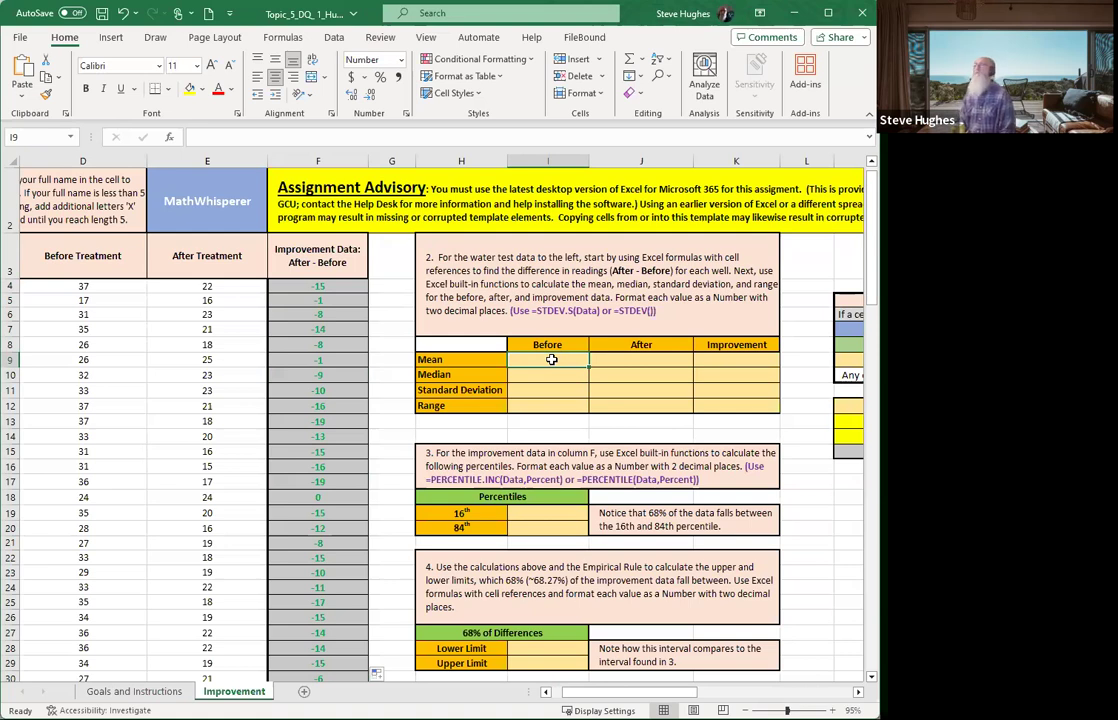
Enter =AVERAGE(D4:D33) in I9 for a Before mean of 29.90
{"action": "type", "text": "="}
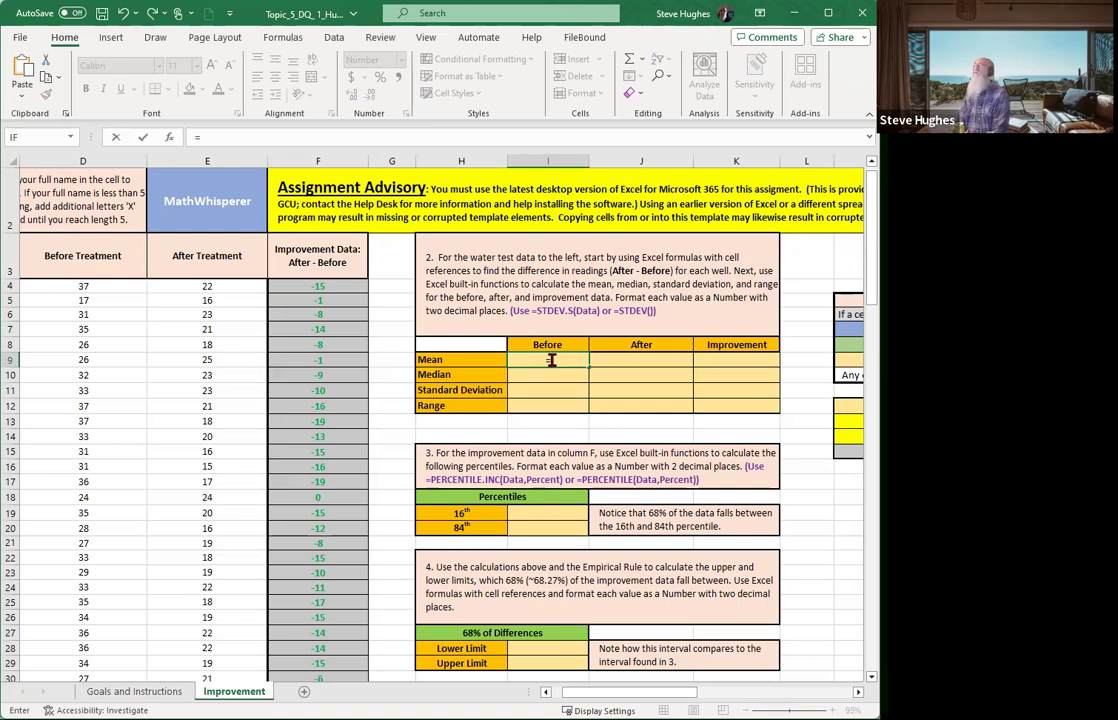
{"action": "type", "text": "average"}
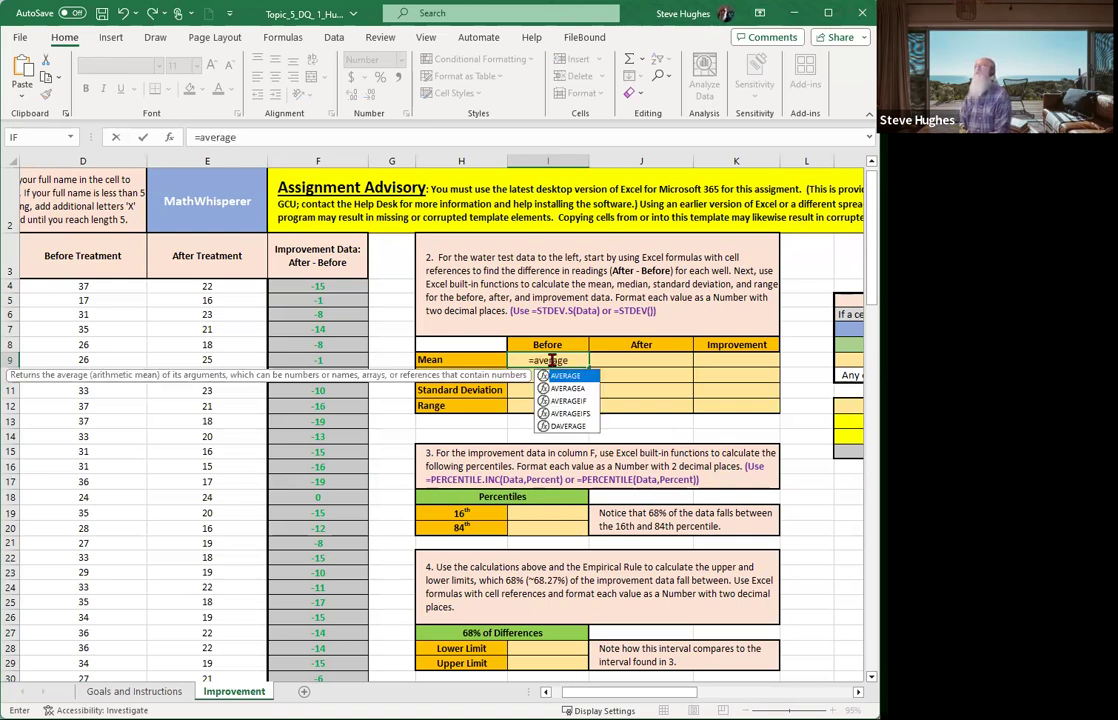
{"action": "type", "text": "("}
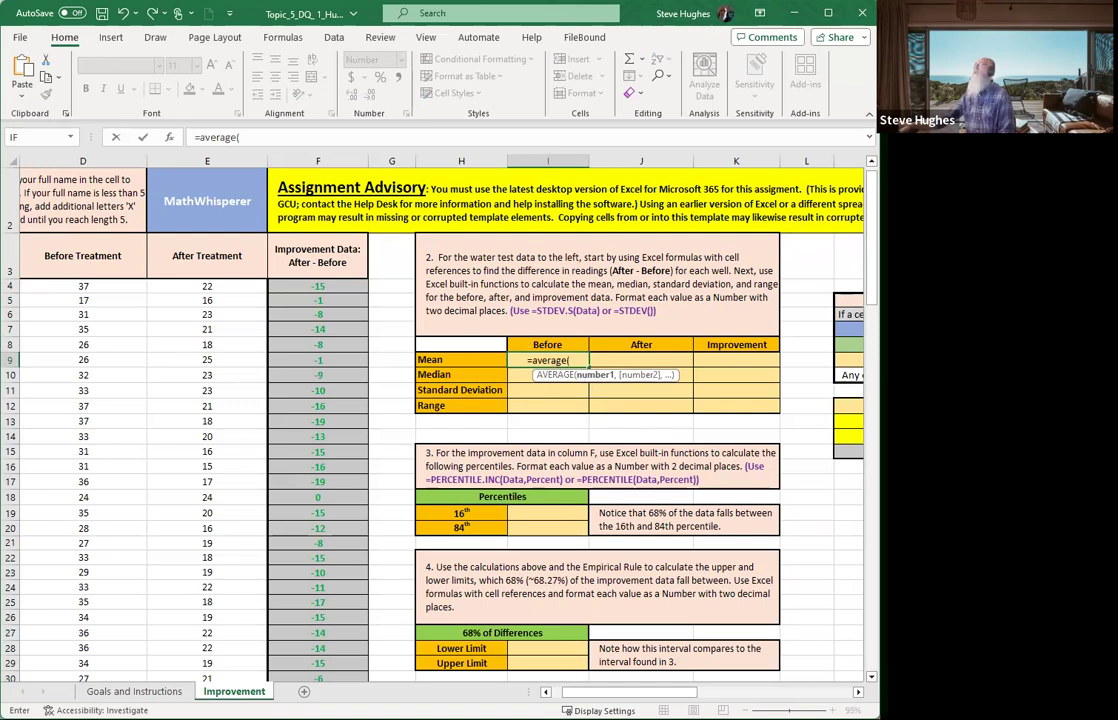
{"action": "key", "text": "F1"}
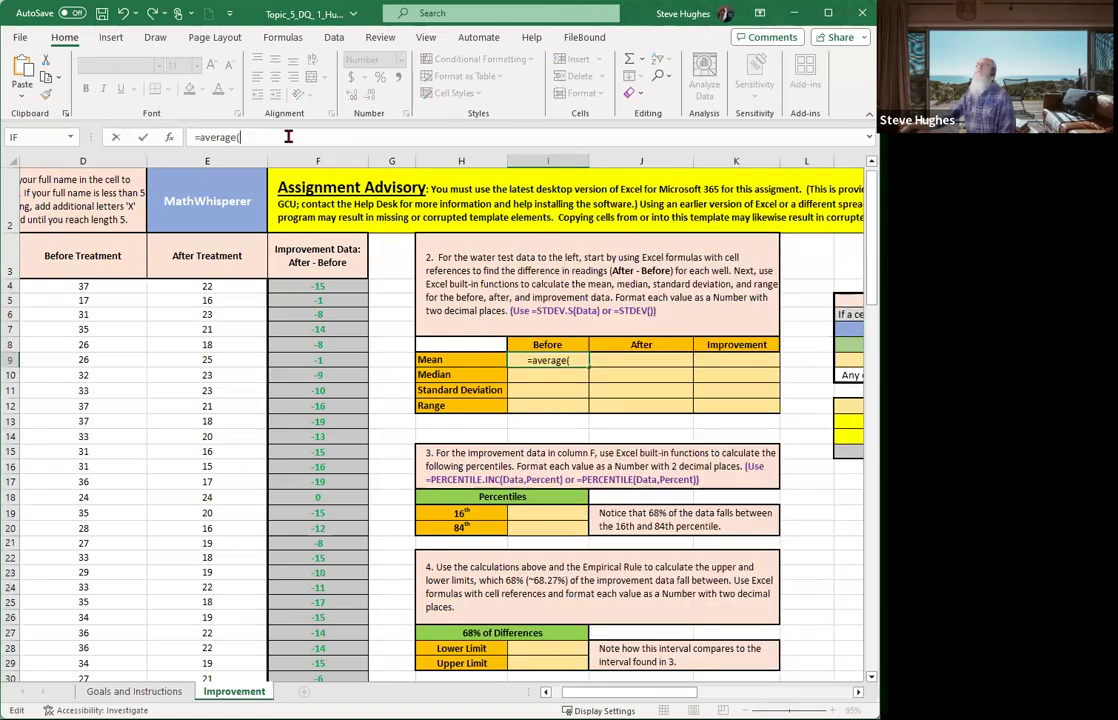
{"action": "left_click", "coordinate": [288, 136]}
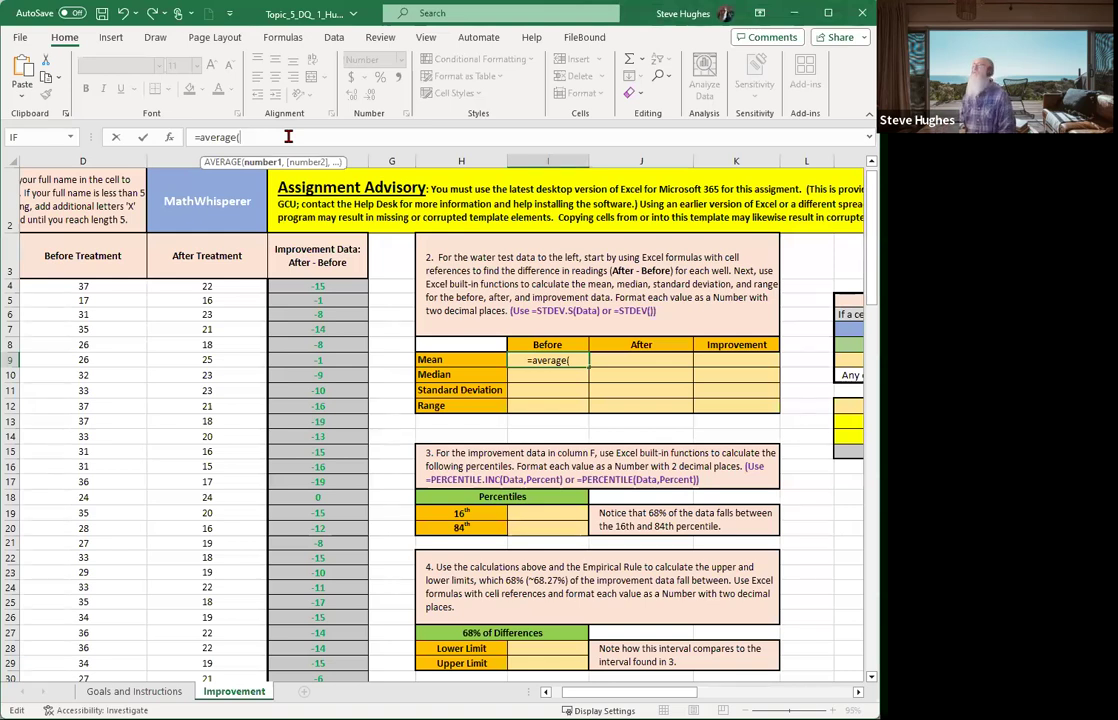
{"action": "type", "text": "d4:d33)"}
{"action": "key", "text": "Return"}
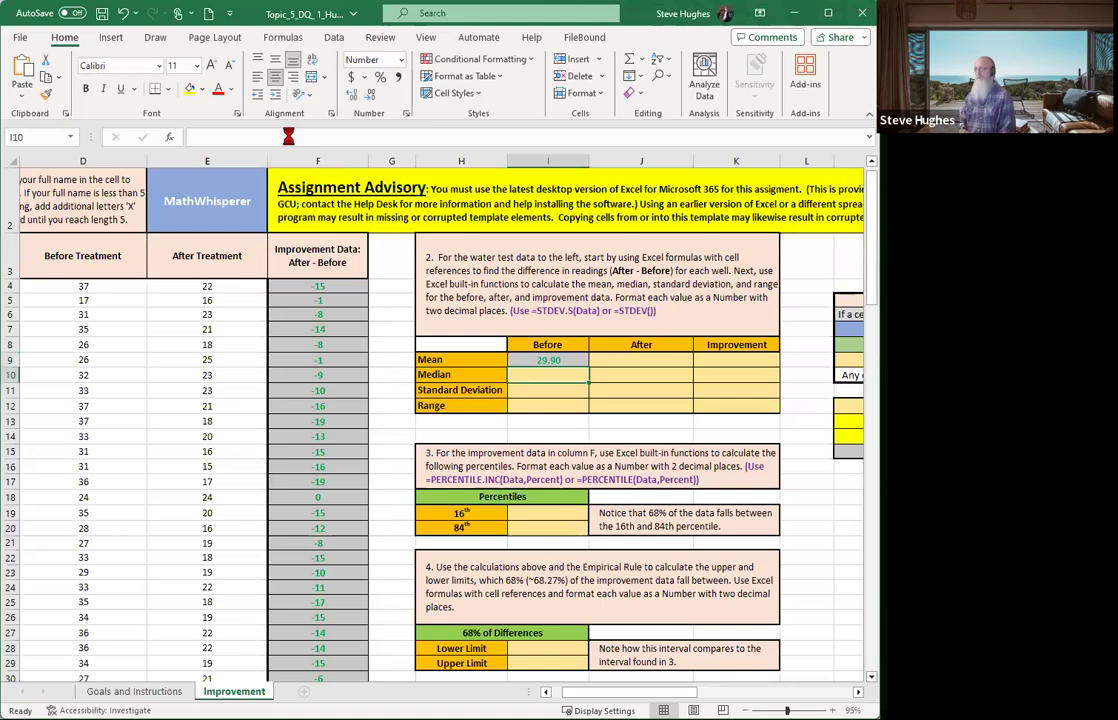
Enter =MEDIAN(D:D) in I10 for a Before median of 30.00
{"action": "type", "text": "="}
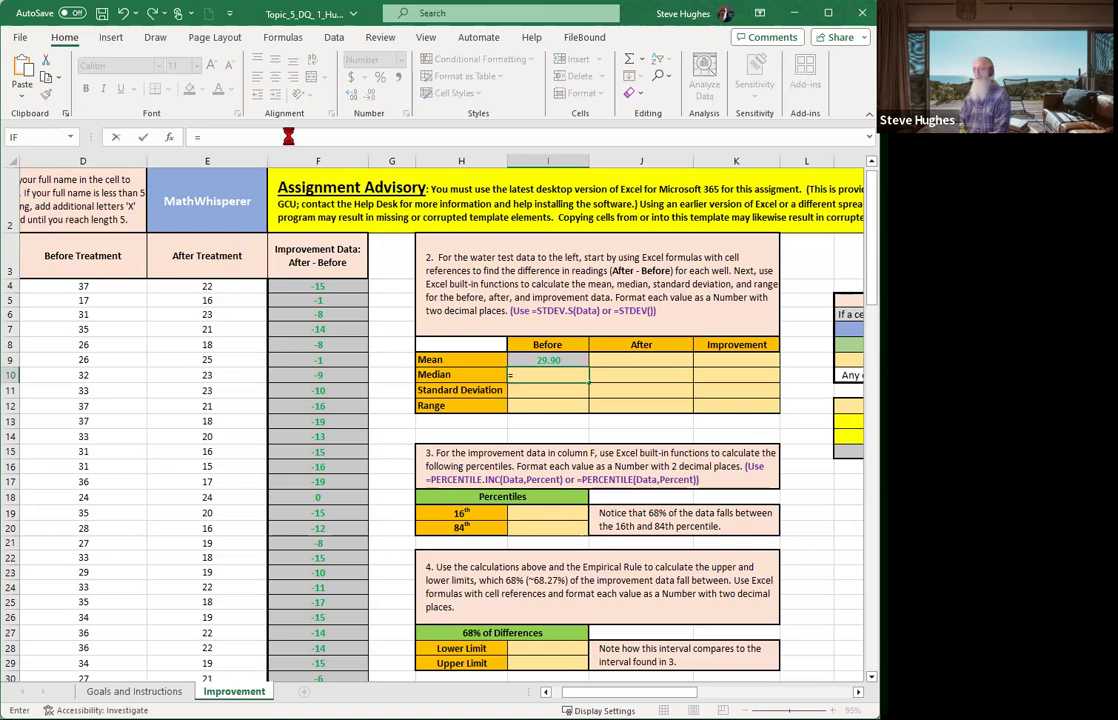
{"action": "type", "text": "median("}
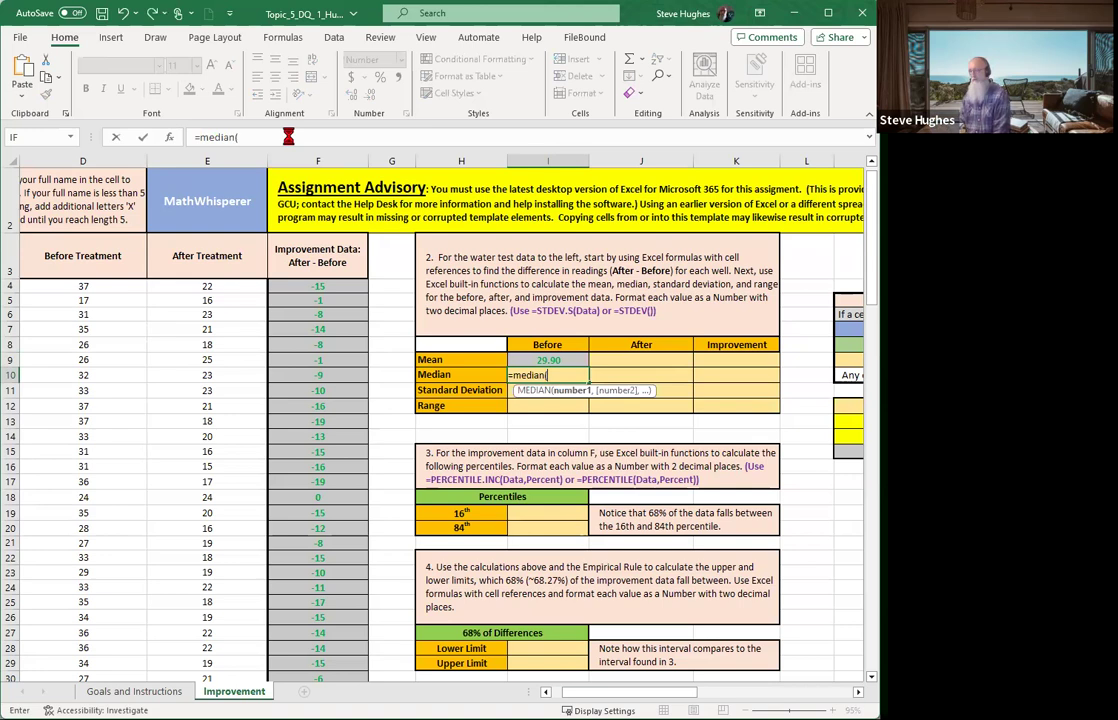
{"action": "left_click", "coordinate": [83, 161]}
{"action": "key", "text": "Return"}
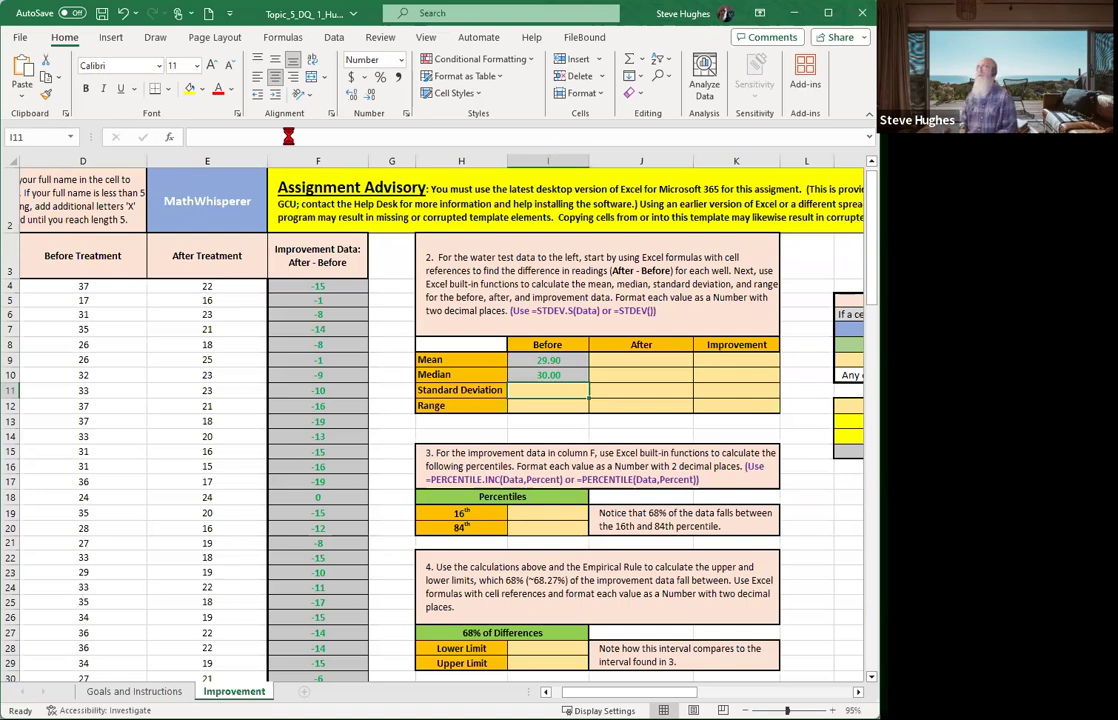
Add Before standard deviation =STDEV(D4:D33) (4.96) and range =MAX(D:D)-MIN(D:D) (26.00)
{"action": "type", "text": "="}
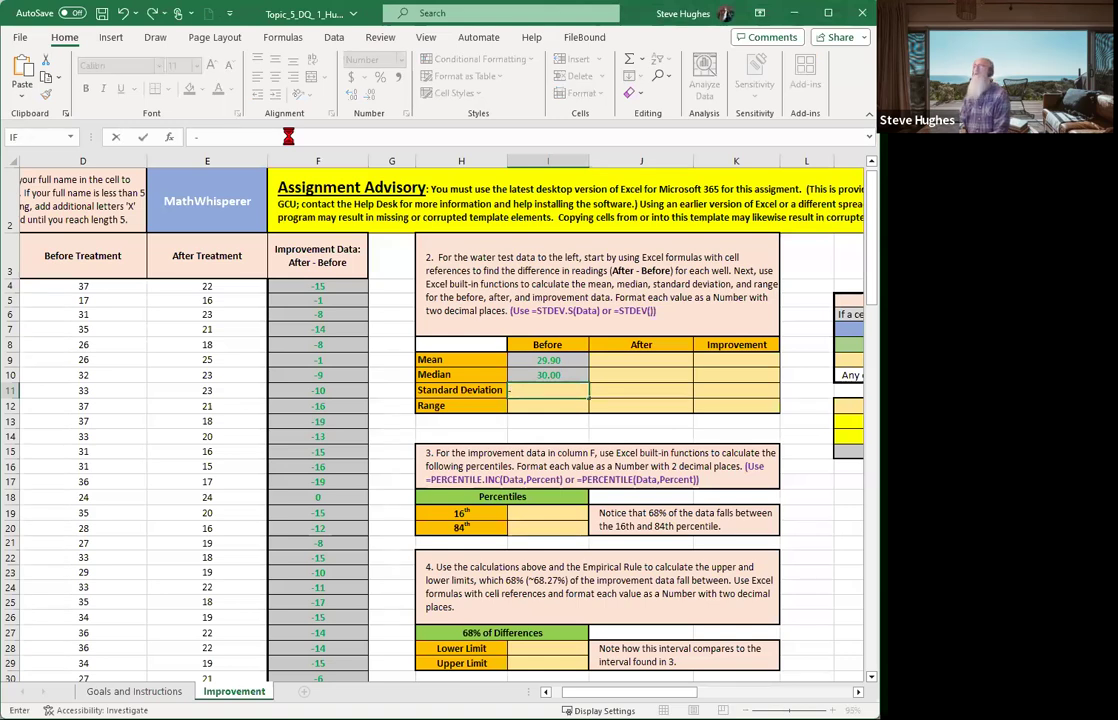
{"action": "type", "text": "s"}
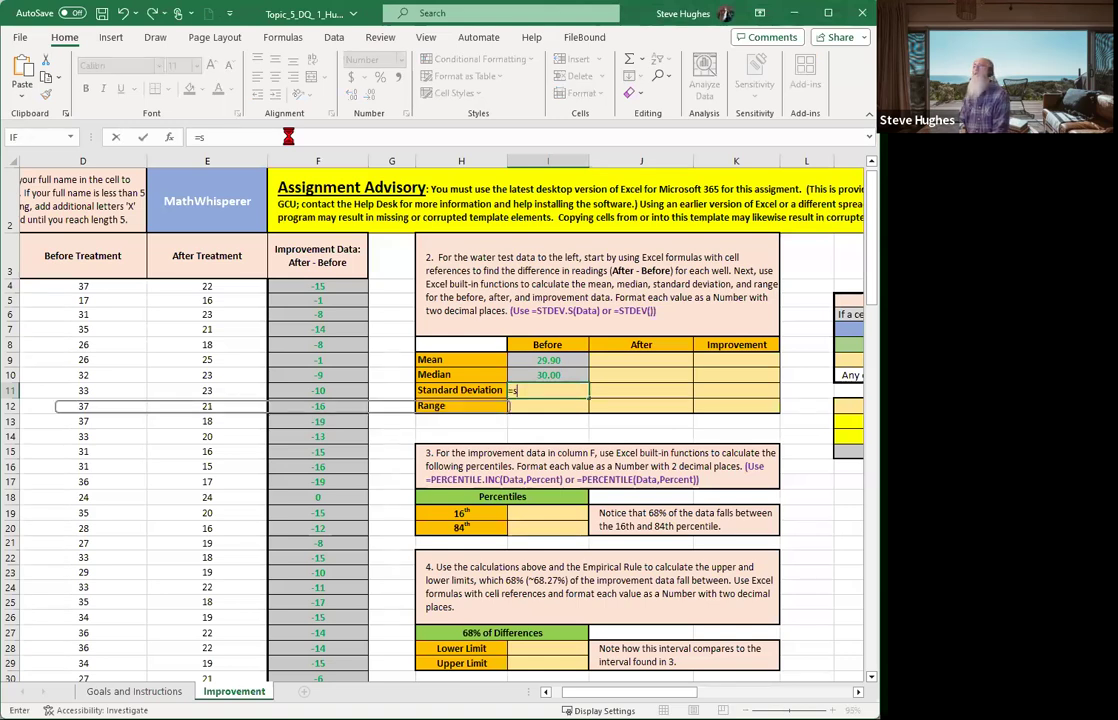
{"action": "type", "text": "tde"}
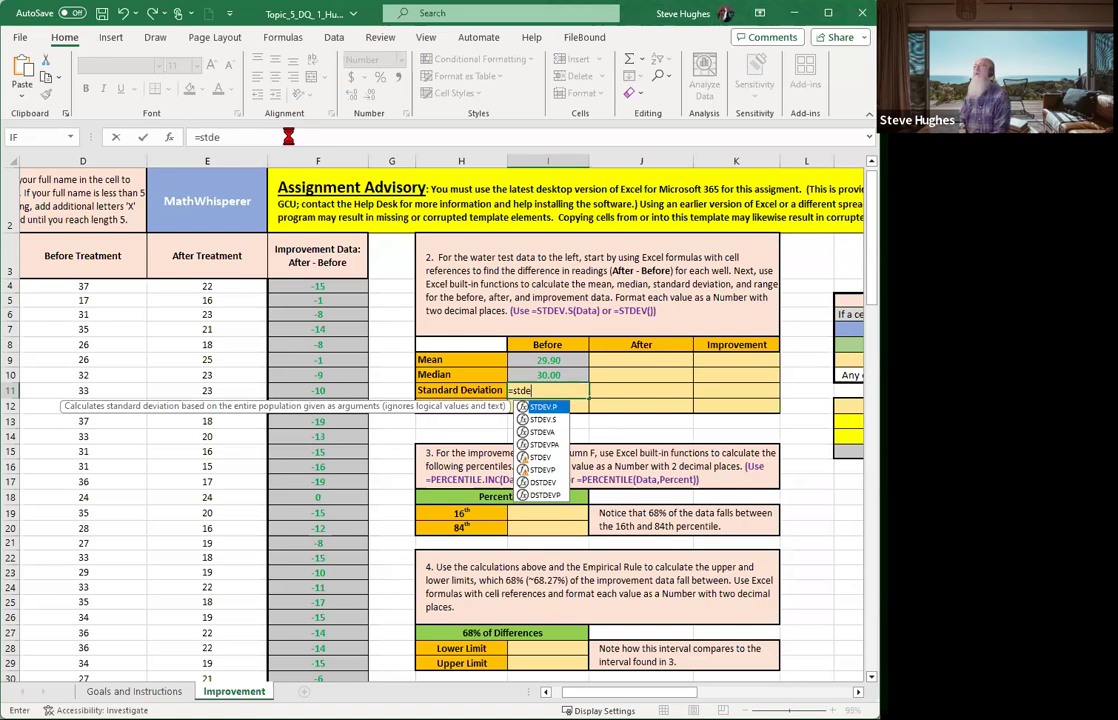
{"action": "type", "text": "v(d"}
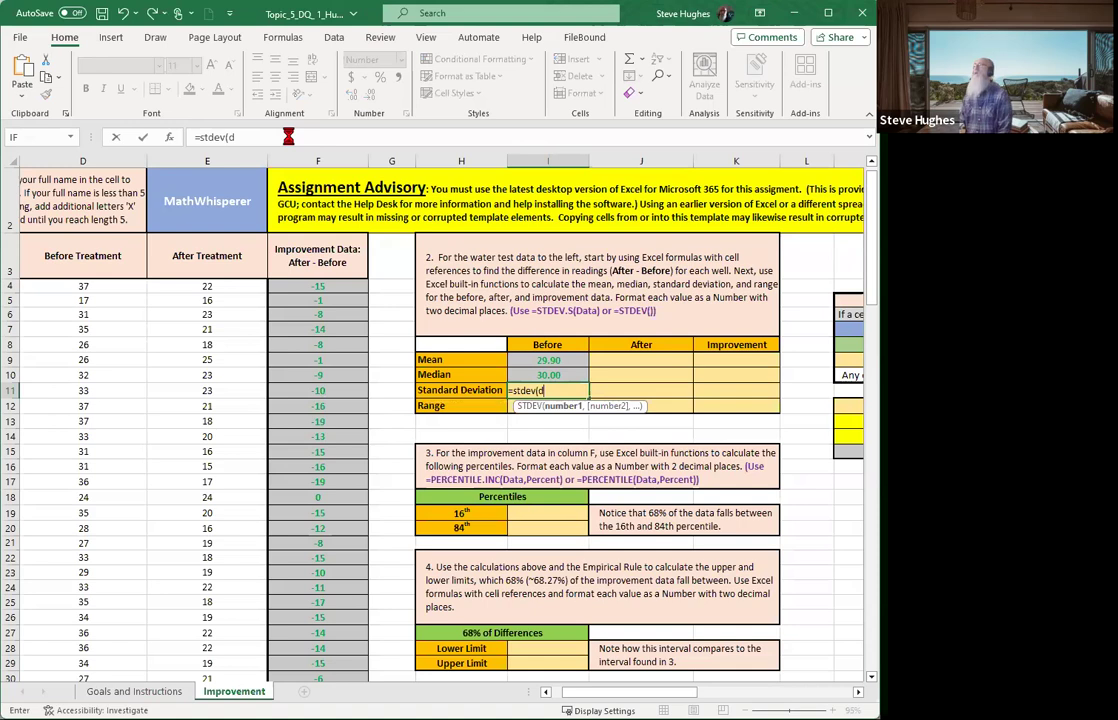
{"action": "type", "text": "4:d33)"}
{"action": "key", "text": "Return"}
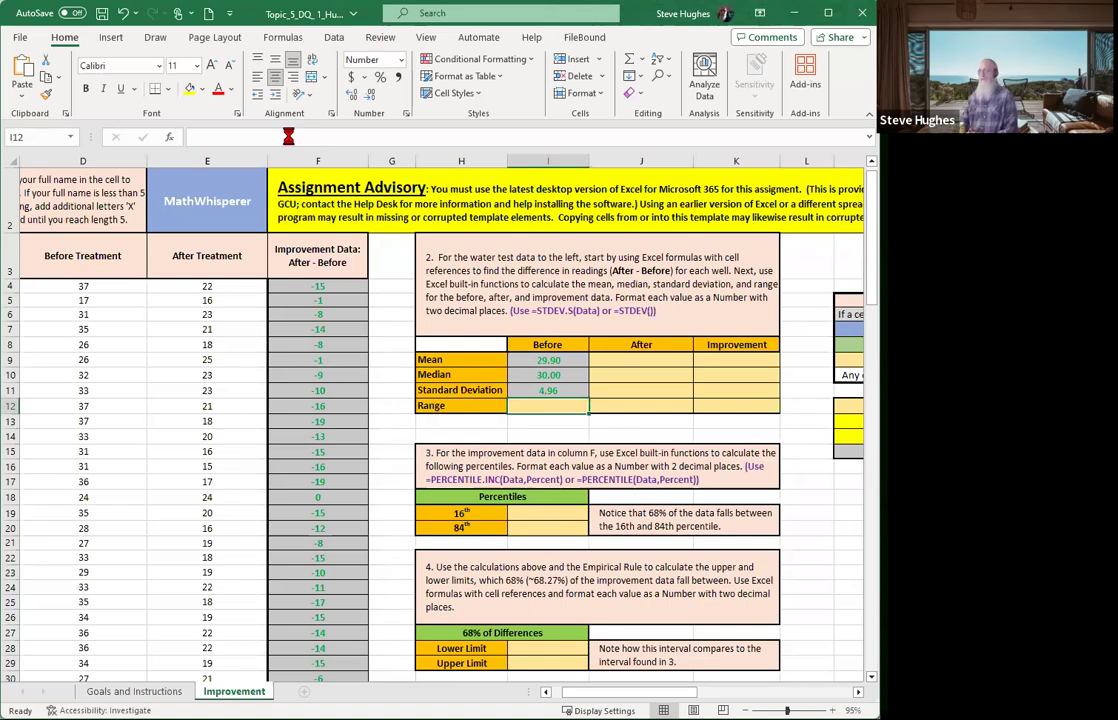
{"action": "type", "text": "="}
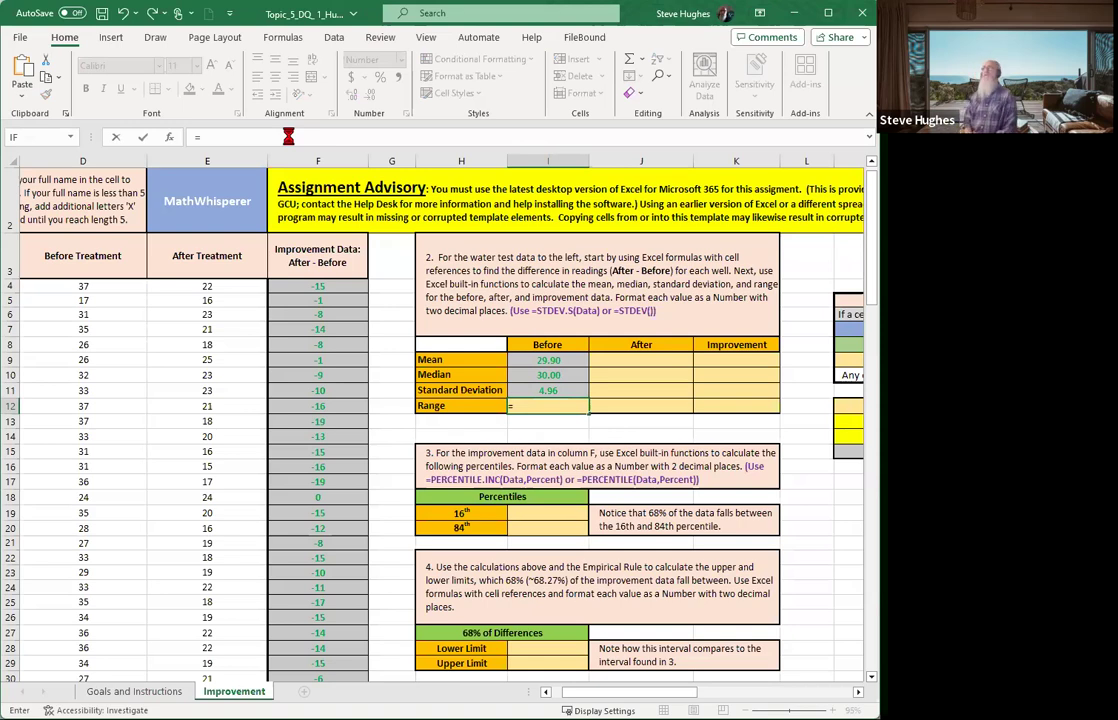
{"action": "type", "text": "max(d:d)"}
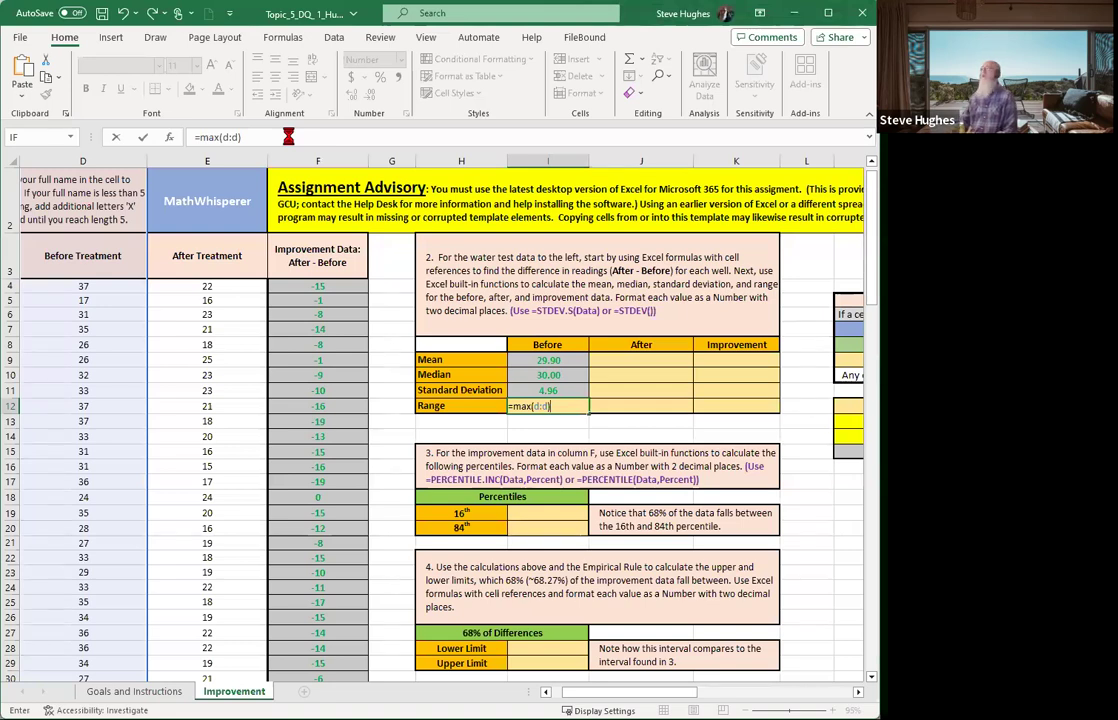
{"action": "type", "text": "-"}
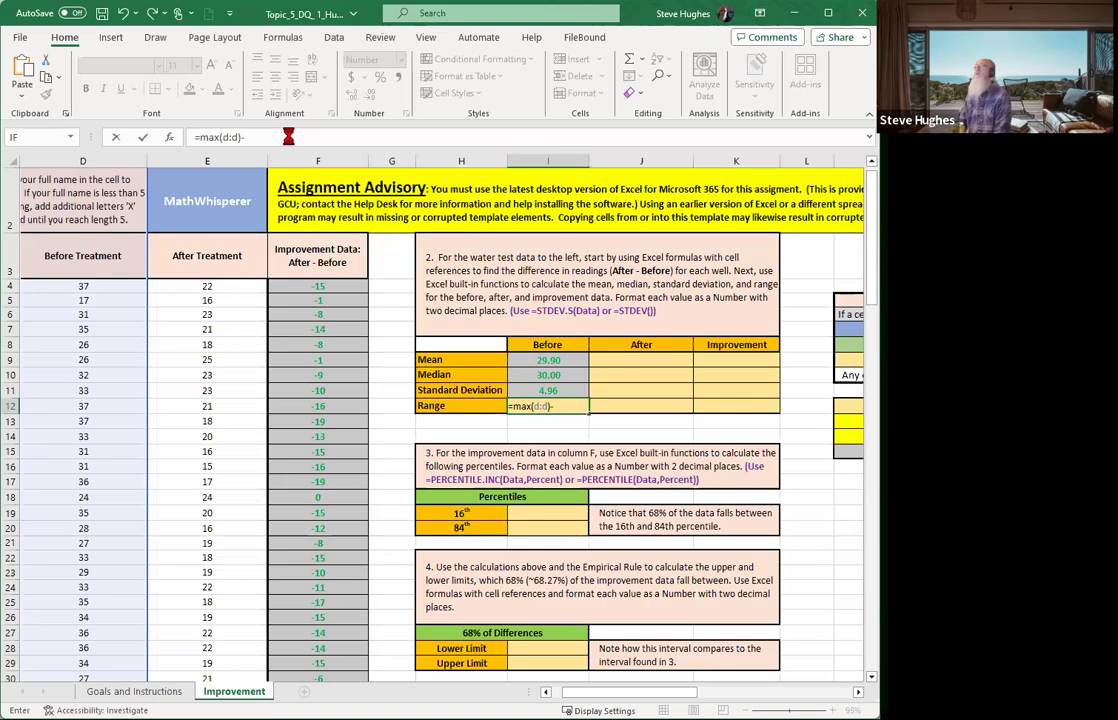
{"action": "type", "text": "m"}
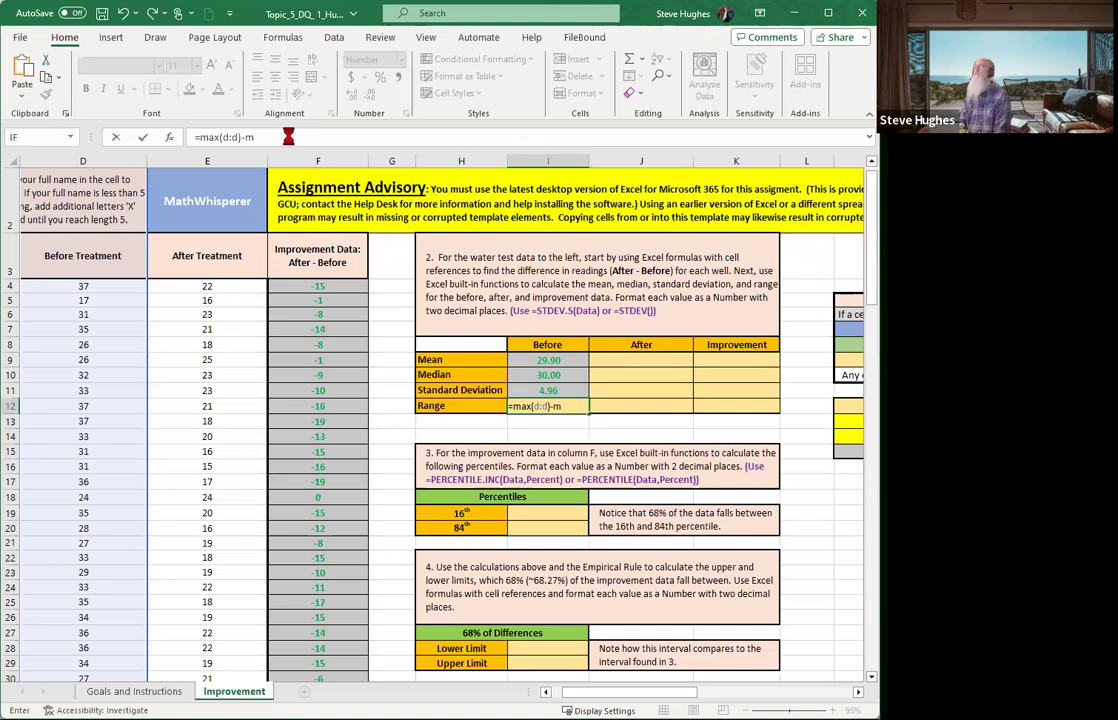
{"action": "type", "text": "in(d:d"}
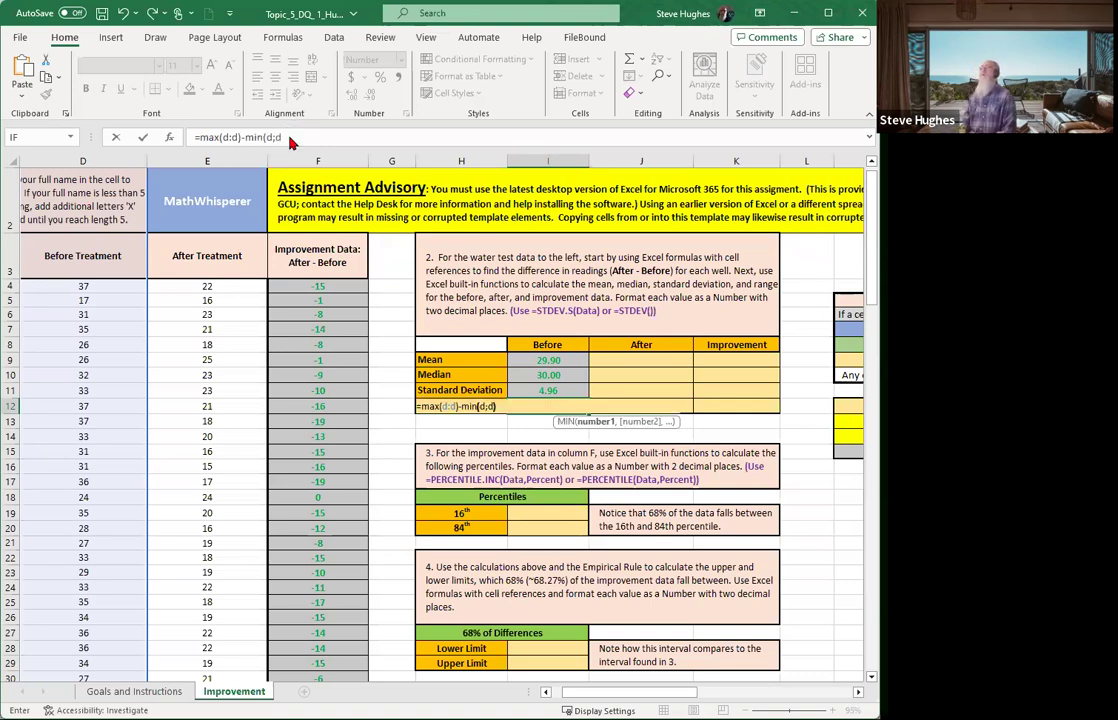
{"action": "type", "text": ")"}
{"action": "key", "text": "Return"}
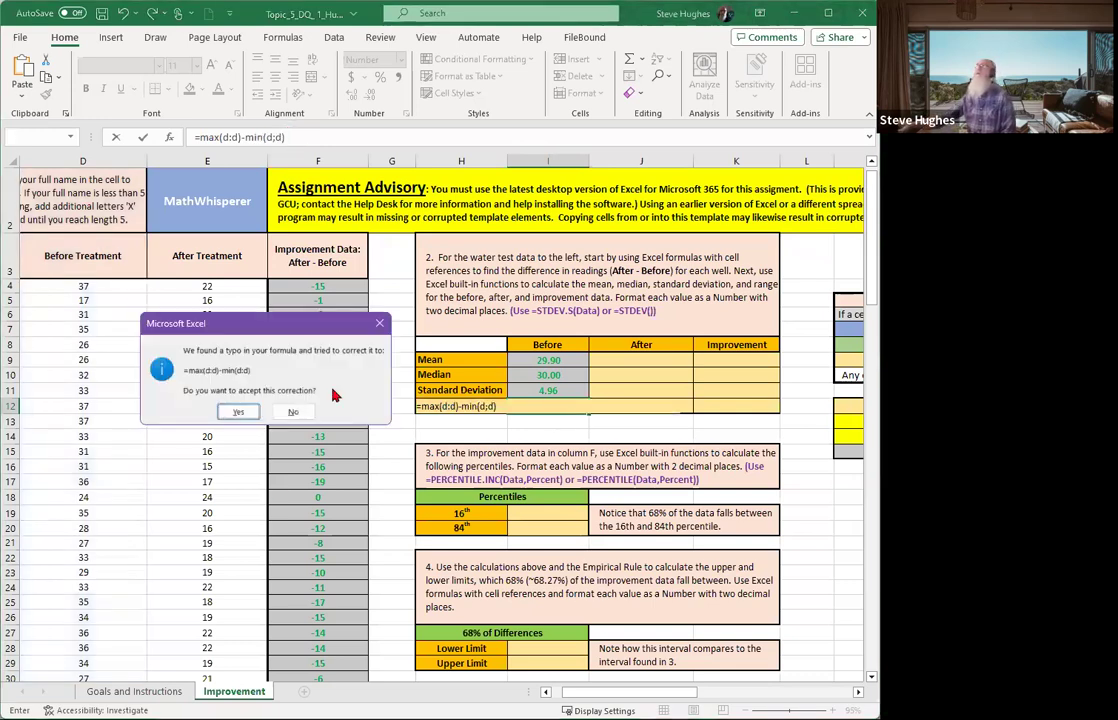
{"action": "left_click", "coordinate": [241, 410]}
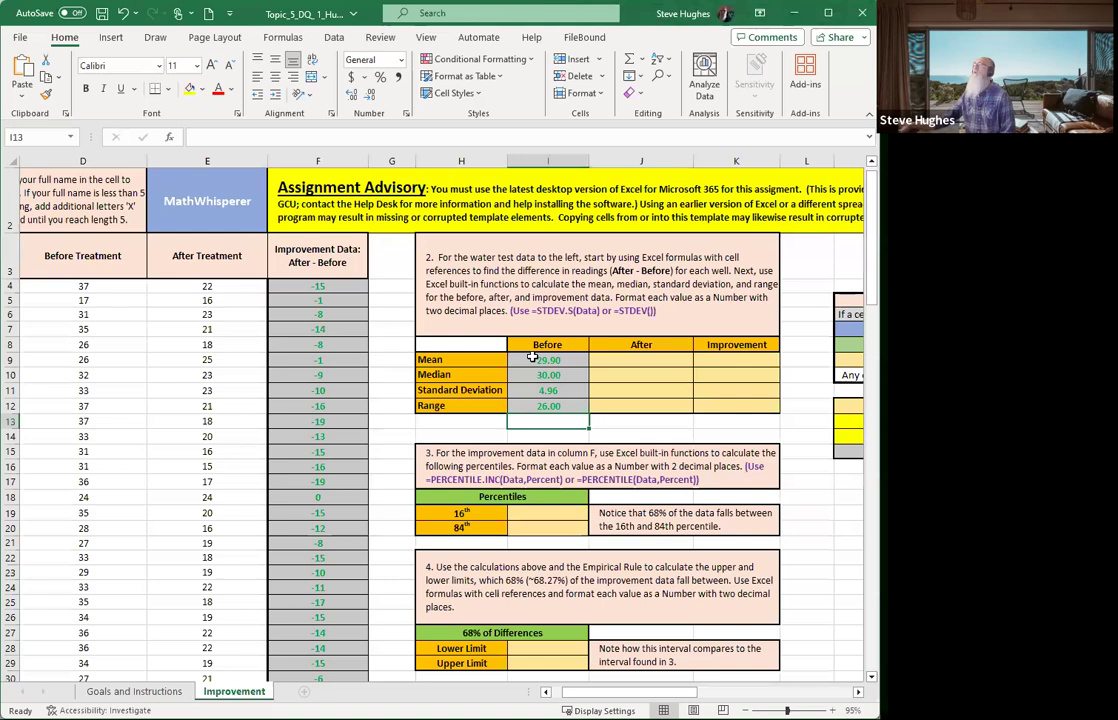
Copy the four Before statistics across to After and Improvement, giving means 19.92 and -9.97
{"action": "left_click_drag", "start_coordinate": [545, 360], "coordinate": [739, 416]}
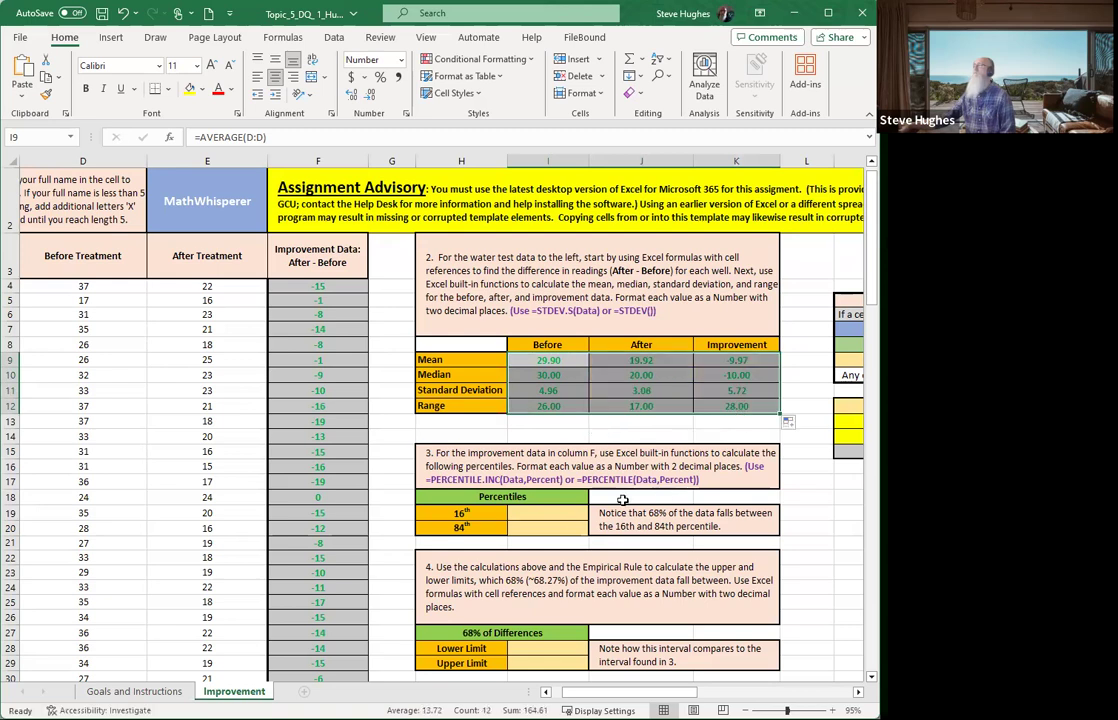
{"action": "left_click", "coordinate": [543, 519]}
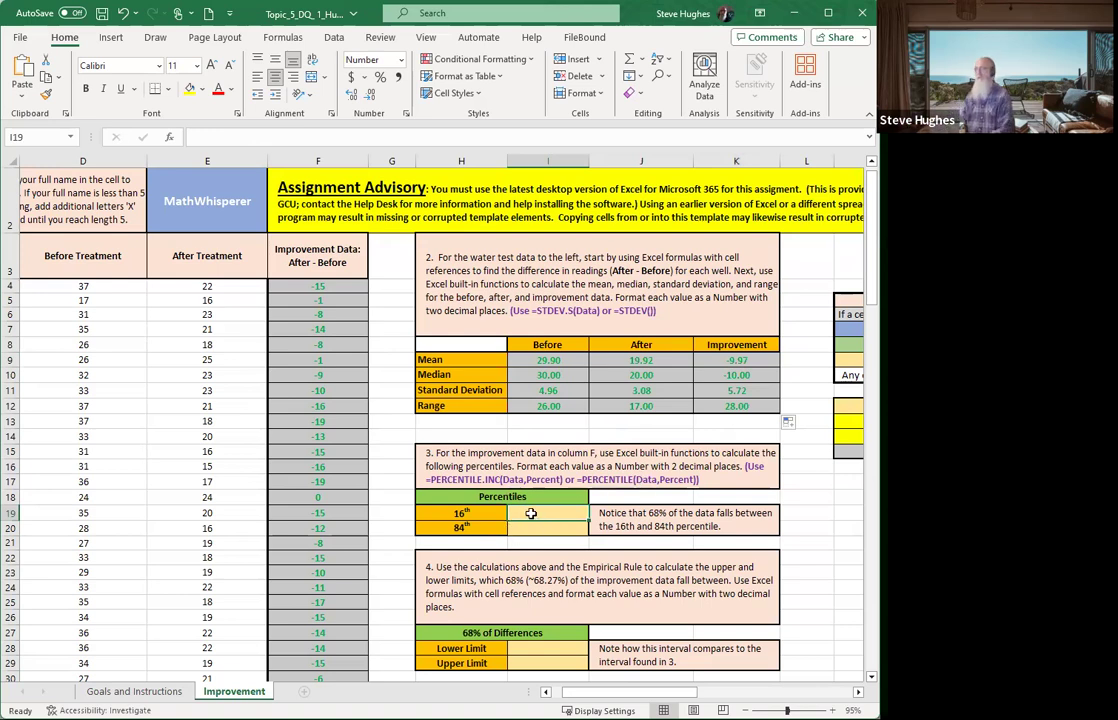
Start a PERCENTILE.INC formula on column F in I19
{"action": "type", "text": "="}
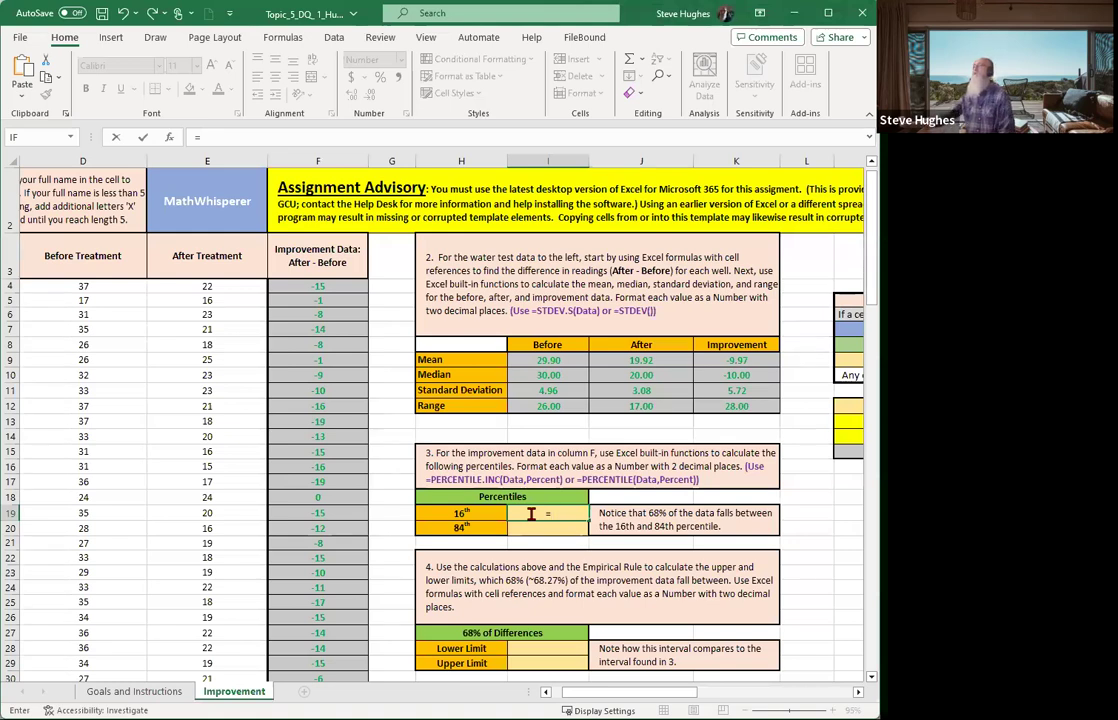
{"action": "type", "text": "per"}
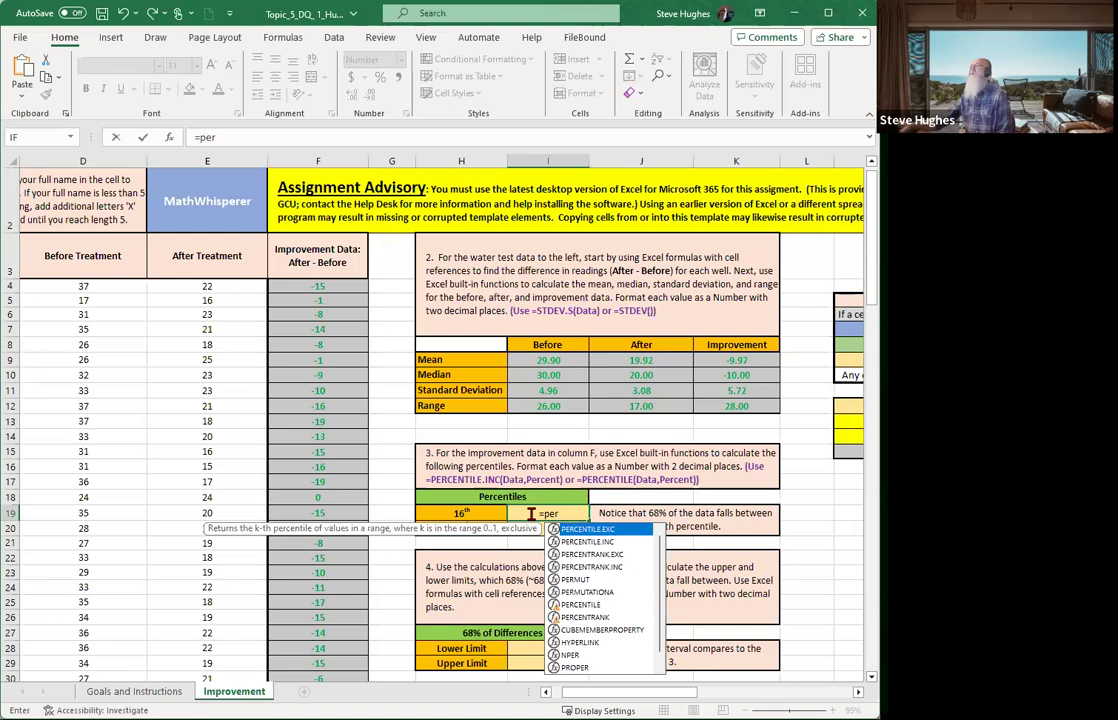
{"action": "left_click", "coordinate": [599, 542]}
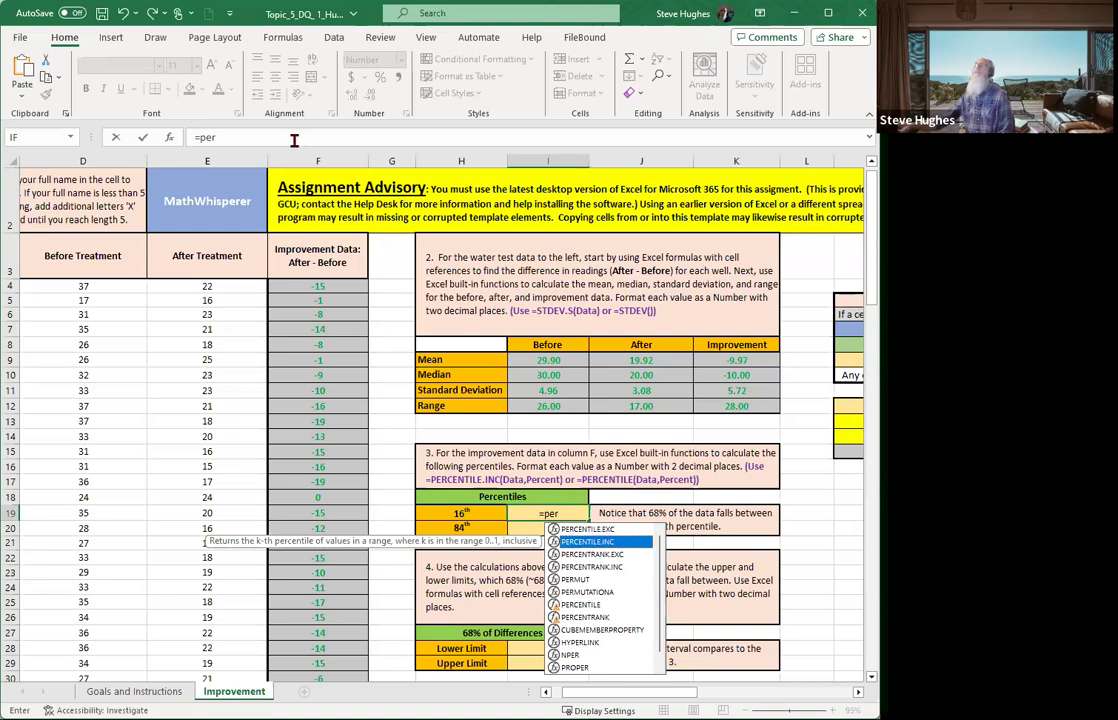
{"action": "double_click", "coordinate": [597, 541]}
{"action": "left_click", "coordinate": [294, 142]}
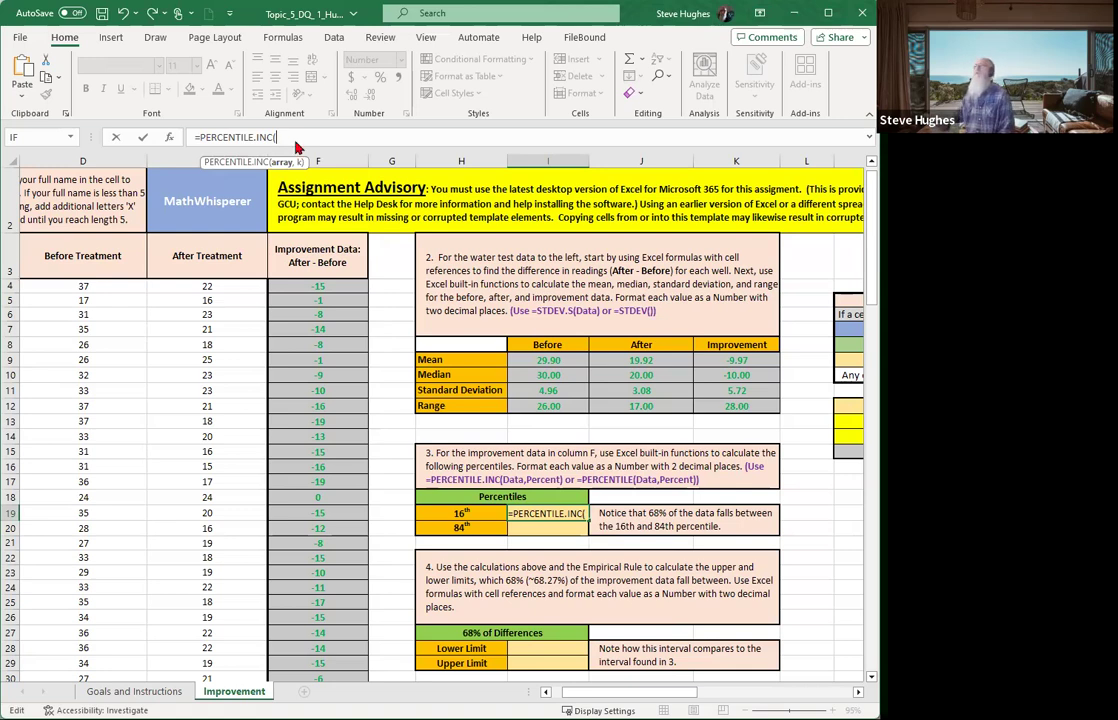
{"action": "type", "text": "f:f)"}
{"action": "key", "text": "Return"}
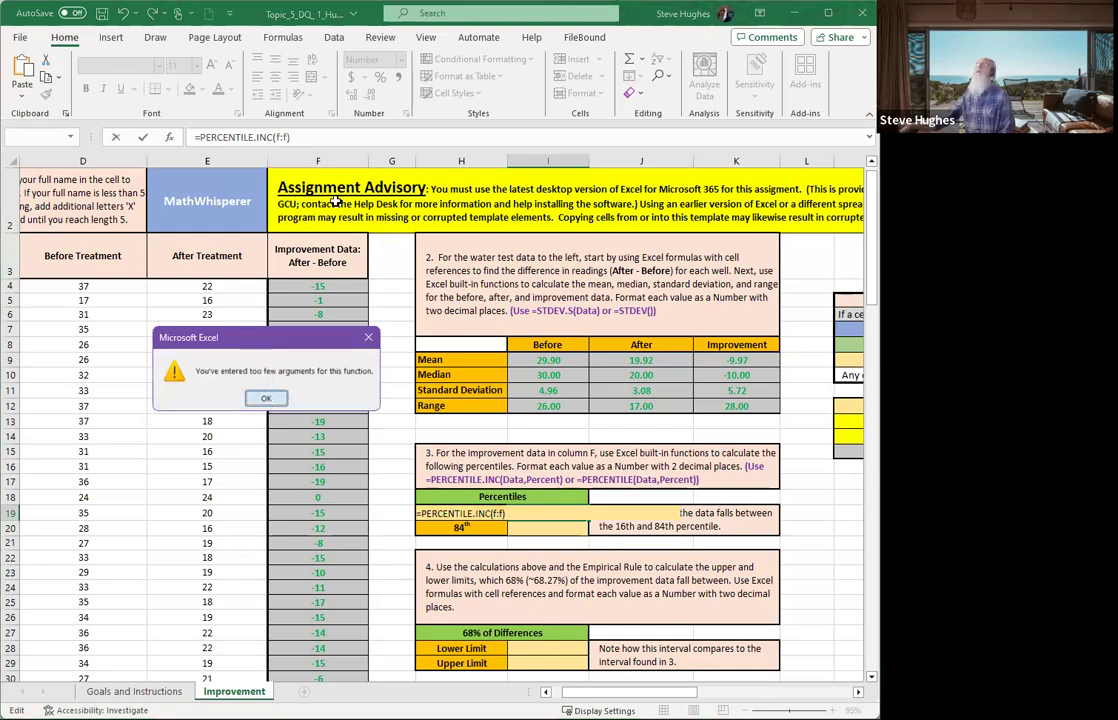
{"action": "key", "text": "Return"}
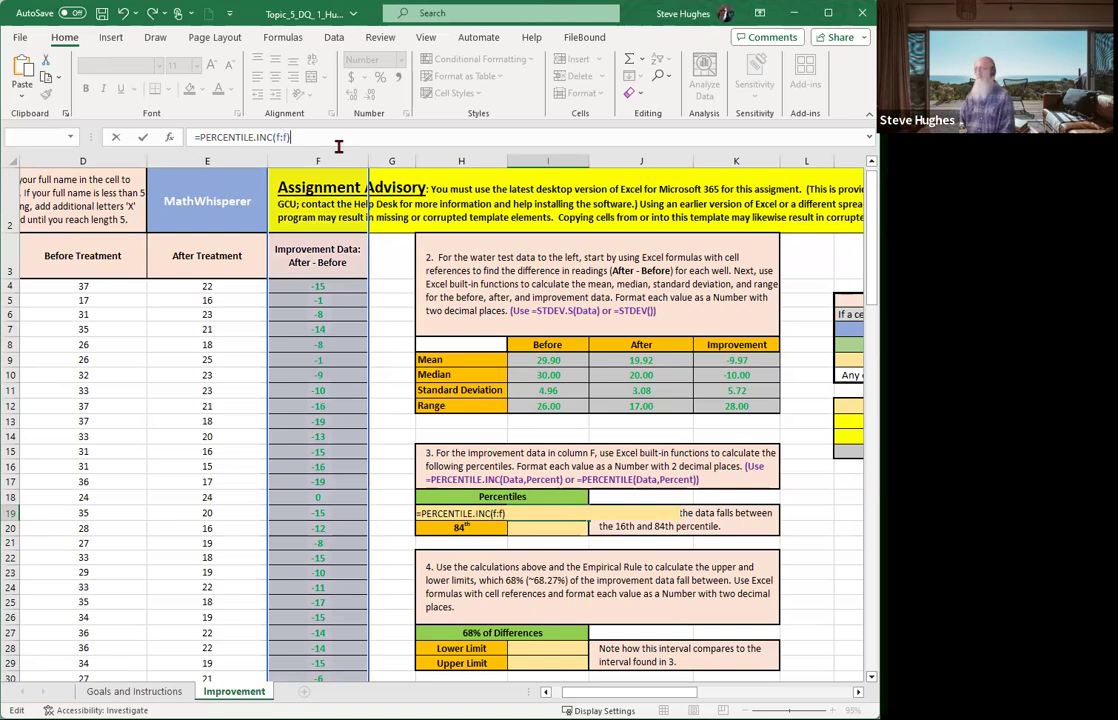
Add the percent argument to the PERCENTILE.INC(F:F, ...) formula
{"action": "key", "text": "BackSpace"}
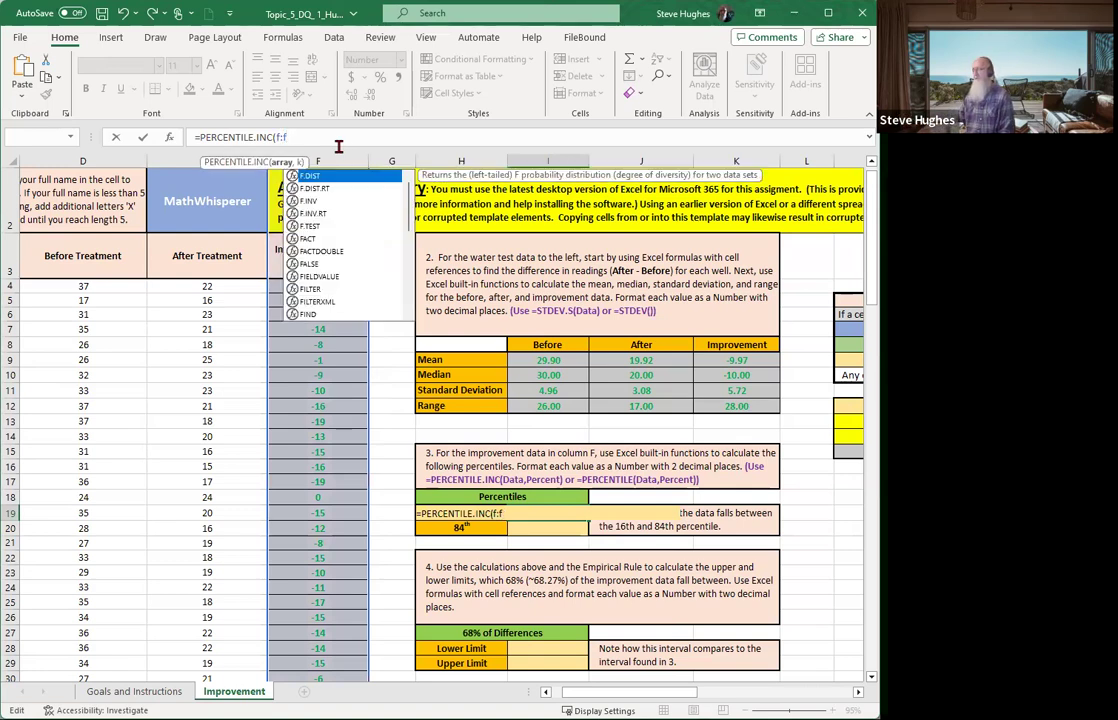
{"action": "type", "text": ".16"}
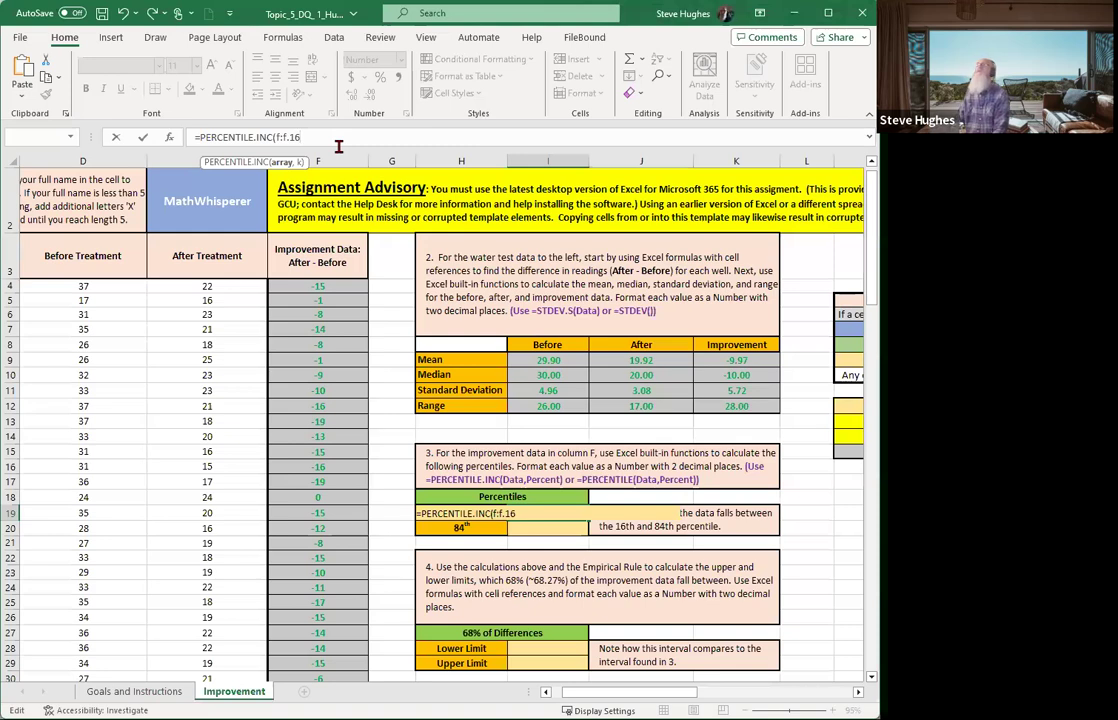
{"action": "type", "text": ")"}
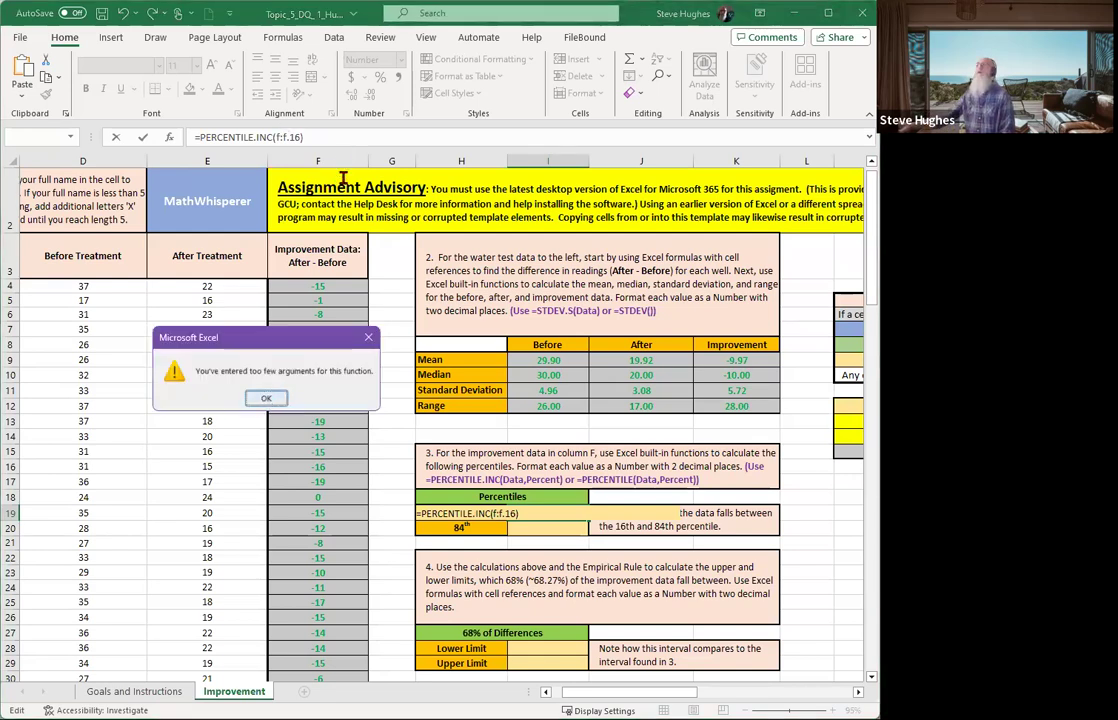
{"action": "key", "text": "Return"}
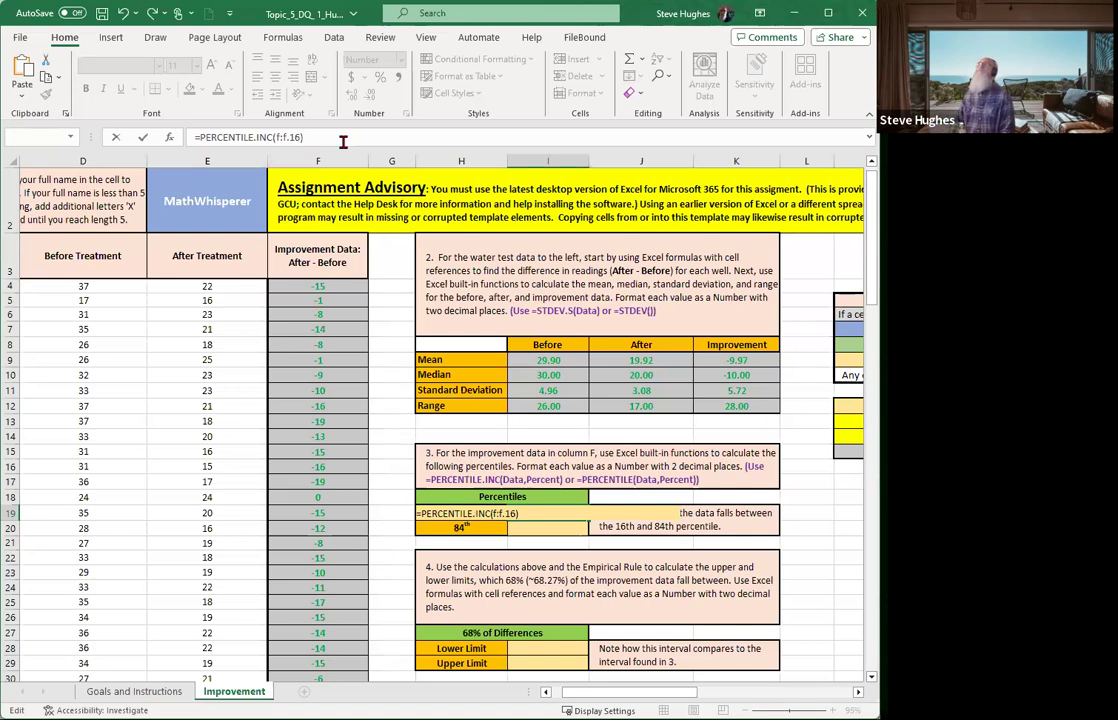
{"action": "key", "text": "Left"}
{"action": "key", "text": "Left"}
{"action": "key", "text": "Left"}
{"action": "key", "text": "BackSpace"}
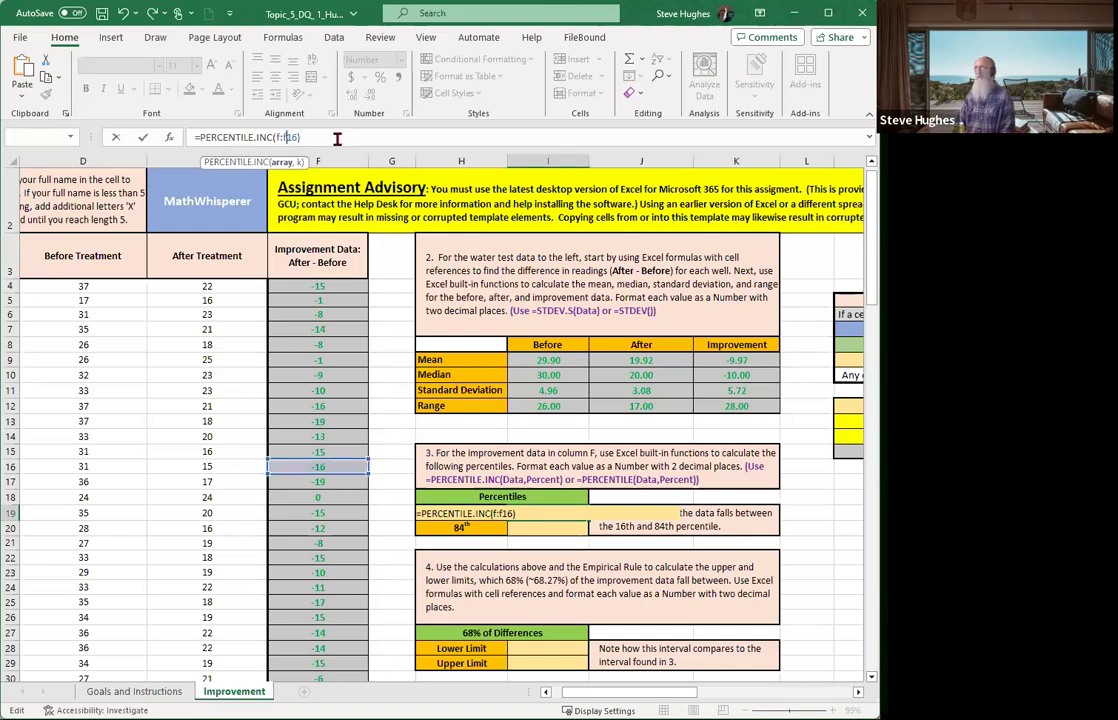
{"action": "type", "text": ","}
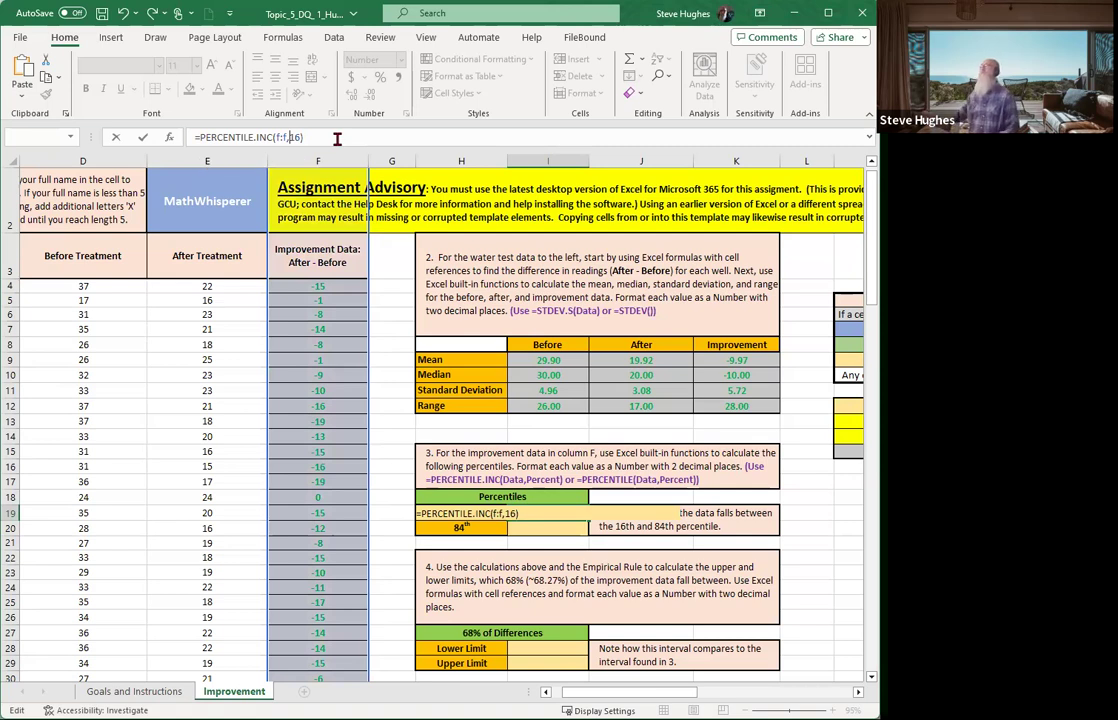
{"action": "key", "text": "Return"}
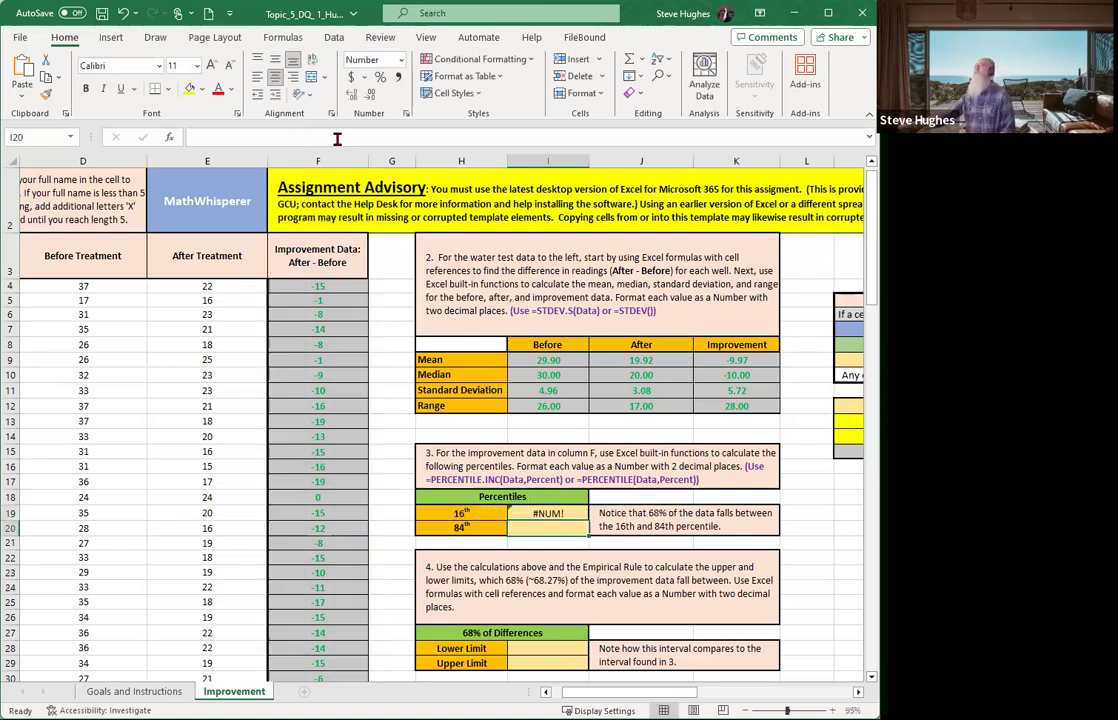
Correct the argument to .16 so =PERCENTILE.INC(F:F,.16) returns -15.00
{"action": "left_click", "coordinate": [536, 514]}
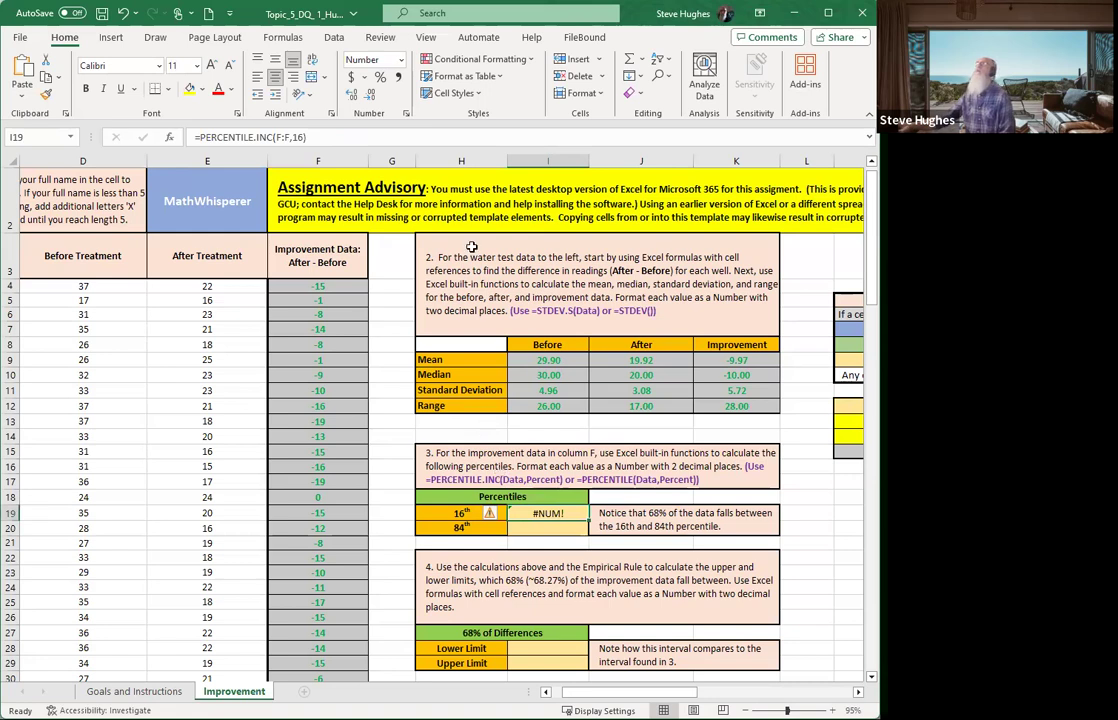
{"action": "left_click", "coordinate": [326, 138]}
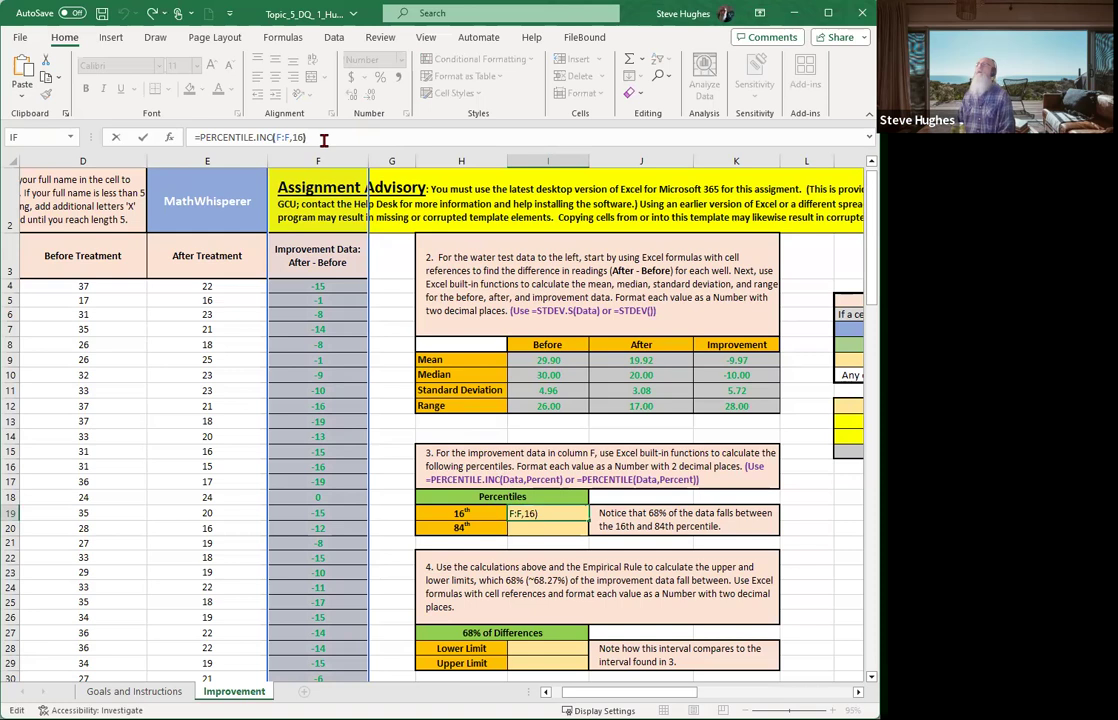
{"action": "key", "text": "Left"}
{"action": "key", "text": "Left"}
{"action": "key", "text": "Left"}
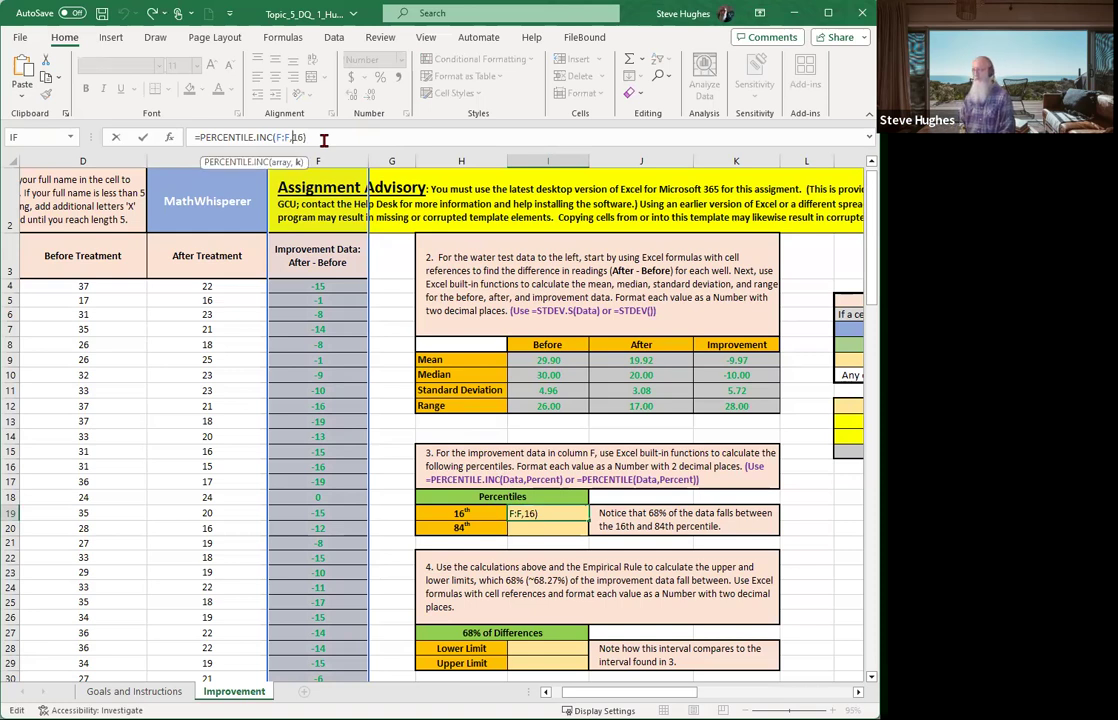
{"action": "type", "text": "."}
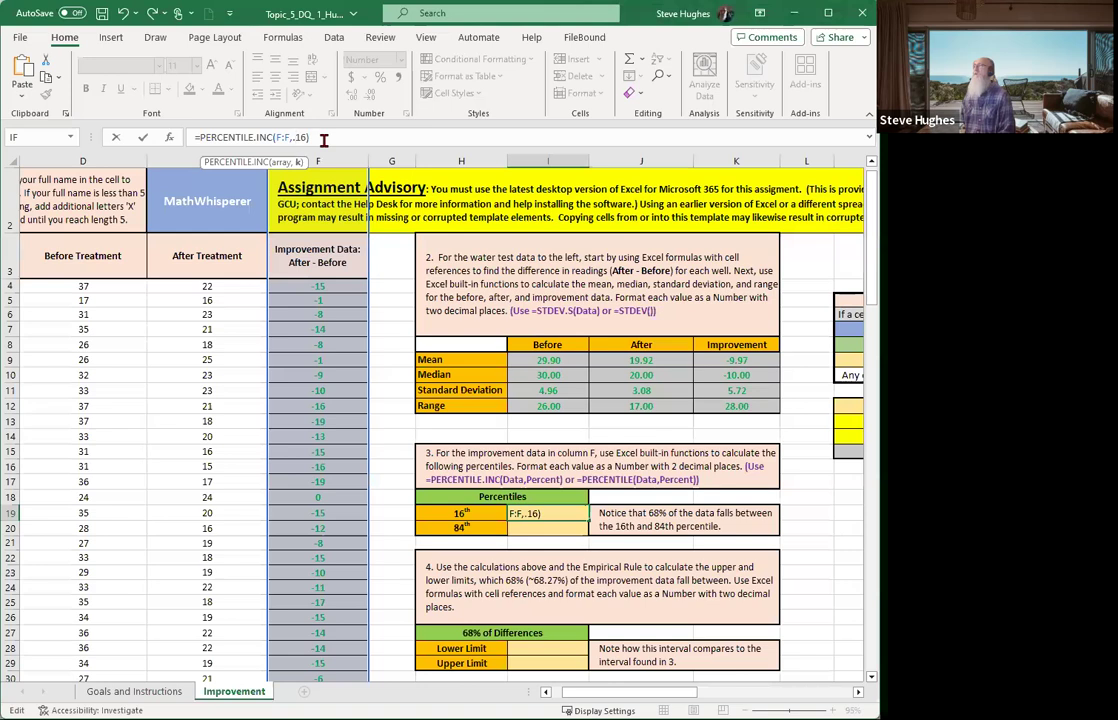
{"action": "key", "text": "Return"}
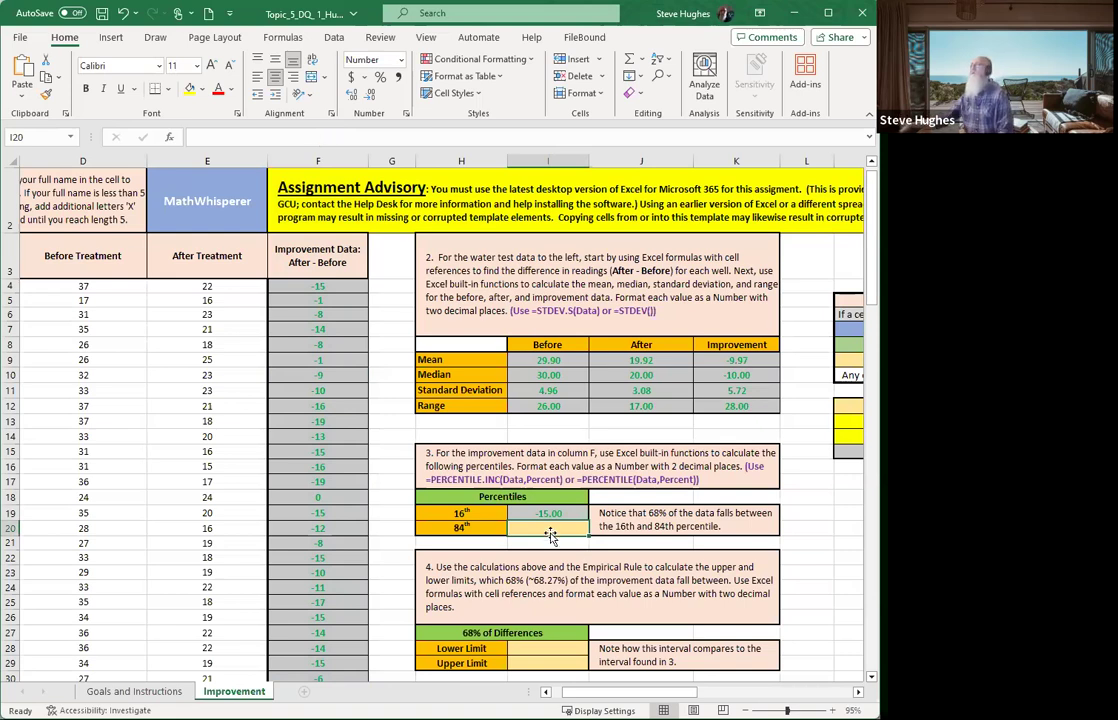
{"action": "scroll", "coordinate": [545, 520], "scroll_direction": "down", "scroll_amount": 1}
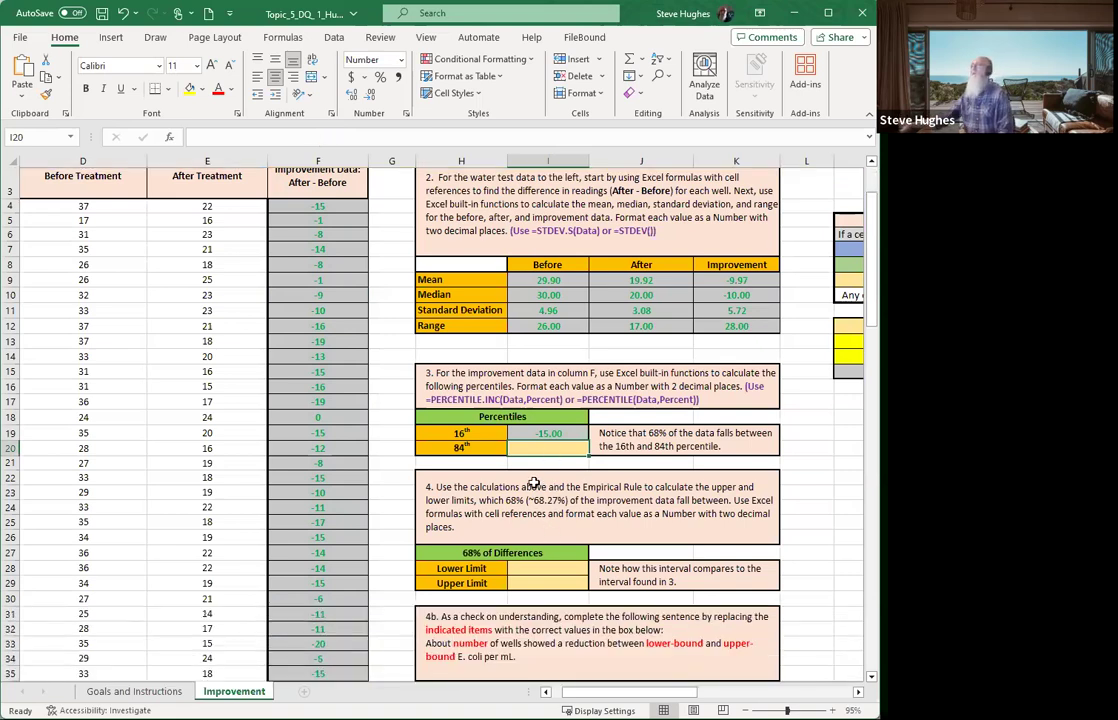
{"action": "left_click", "coordinate": [539, 569]}
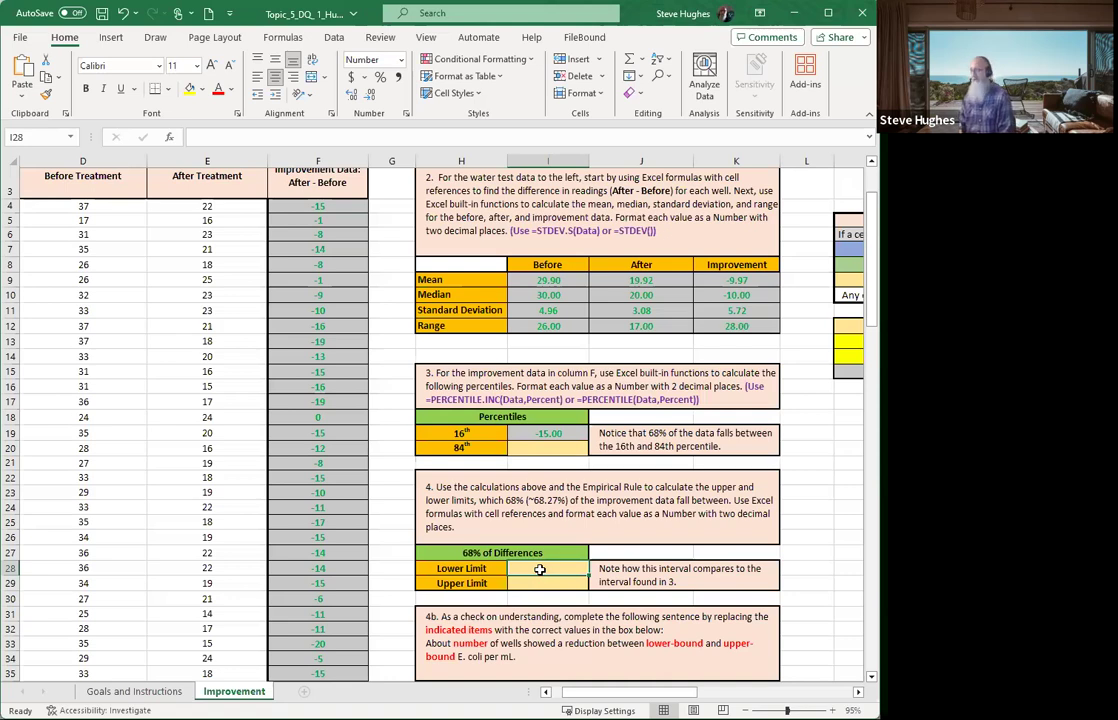
Enter =K9-K11 in I28 for a Lower Limit of -15.70
{"action": "type", "text": "="}
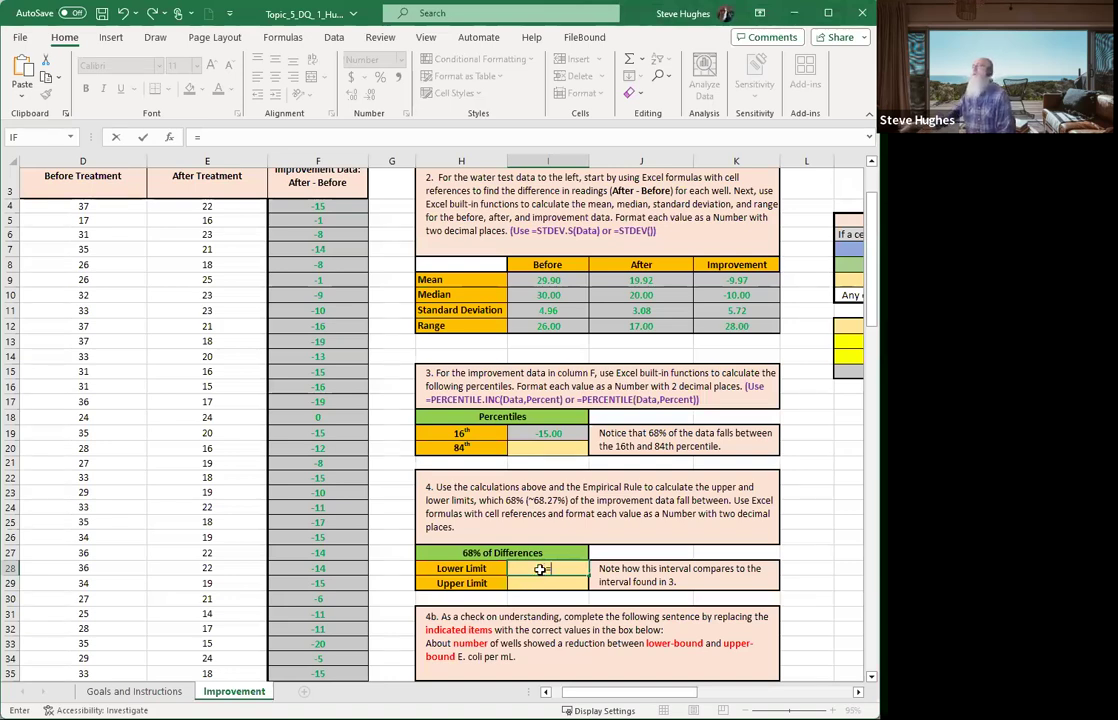
{"action": "left_click", "coordinate": [733, 284]}
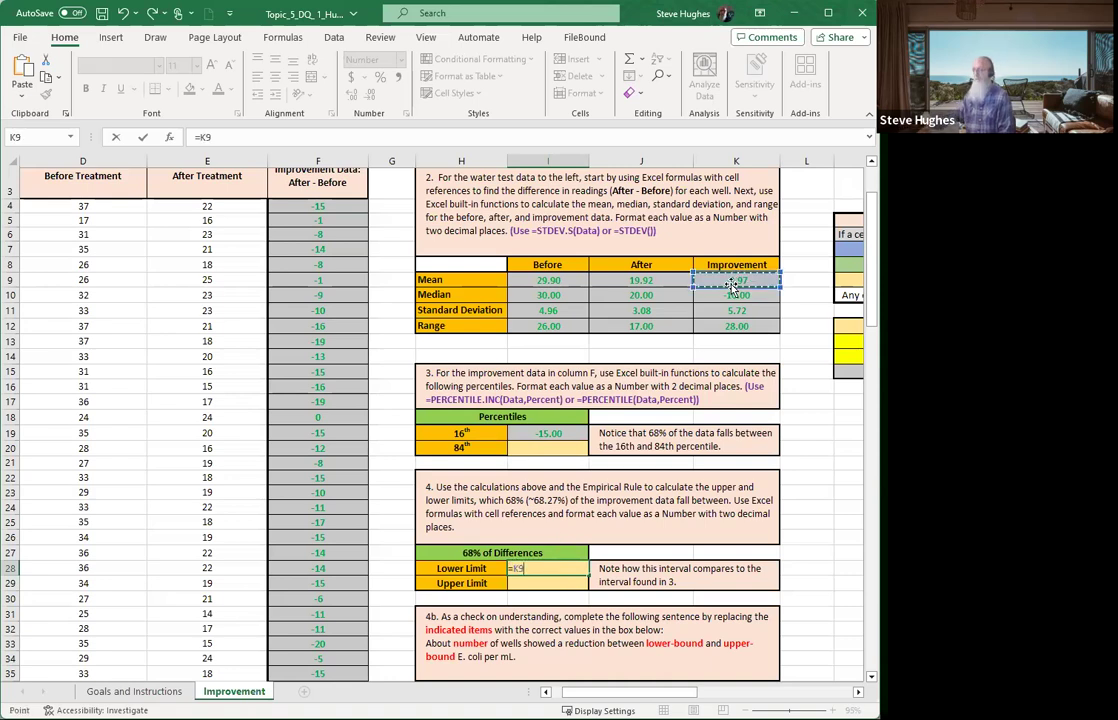
{"action": "type", "text": "-"}
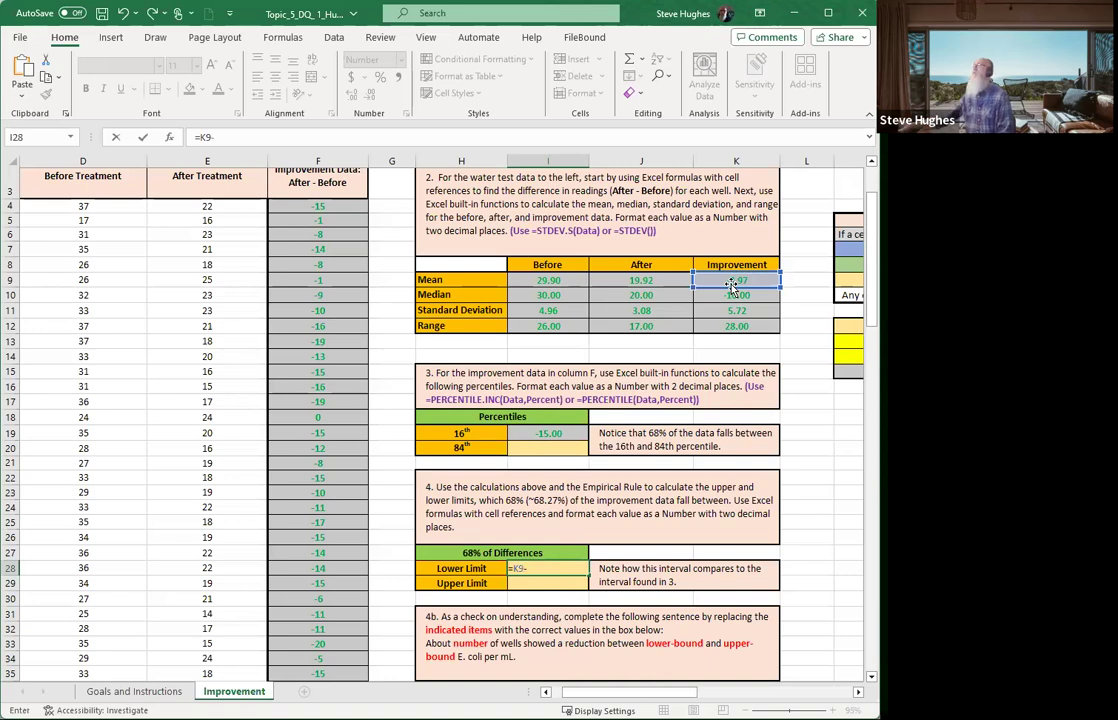
{"action": "left_click", "coordinate": [719, 311]}
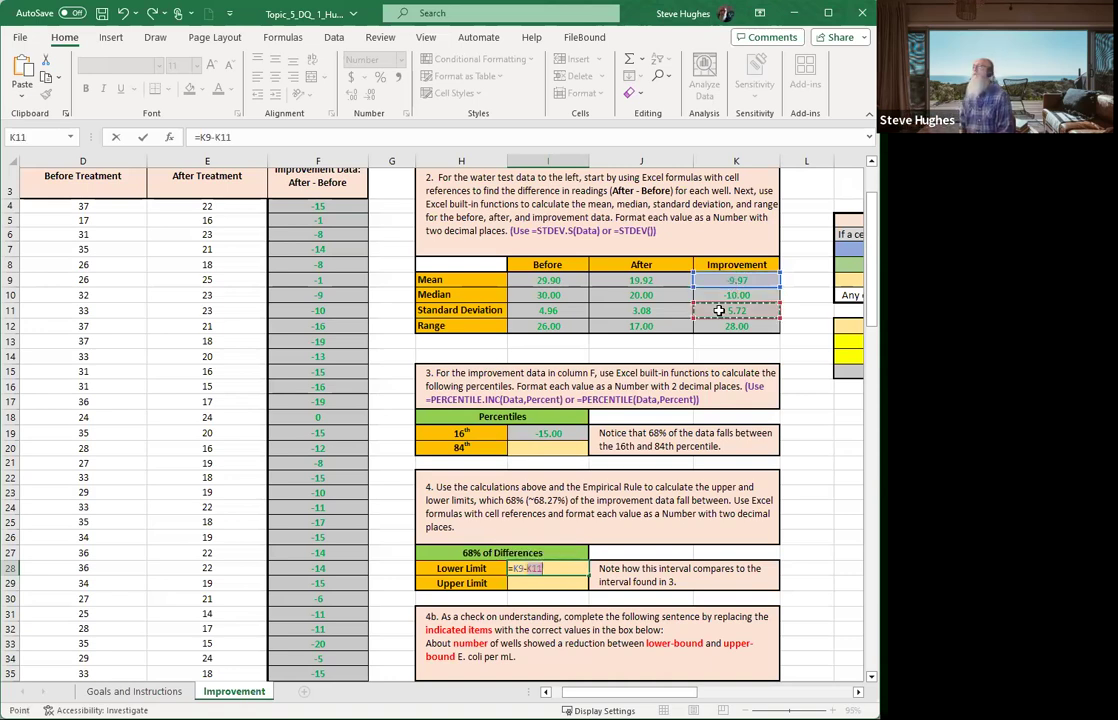
{"action": "key", "text": "Return"}
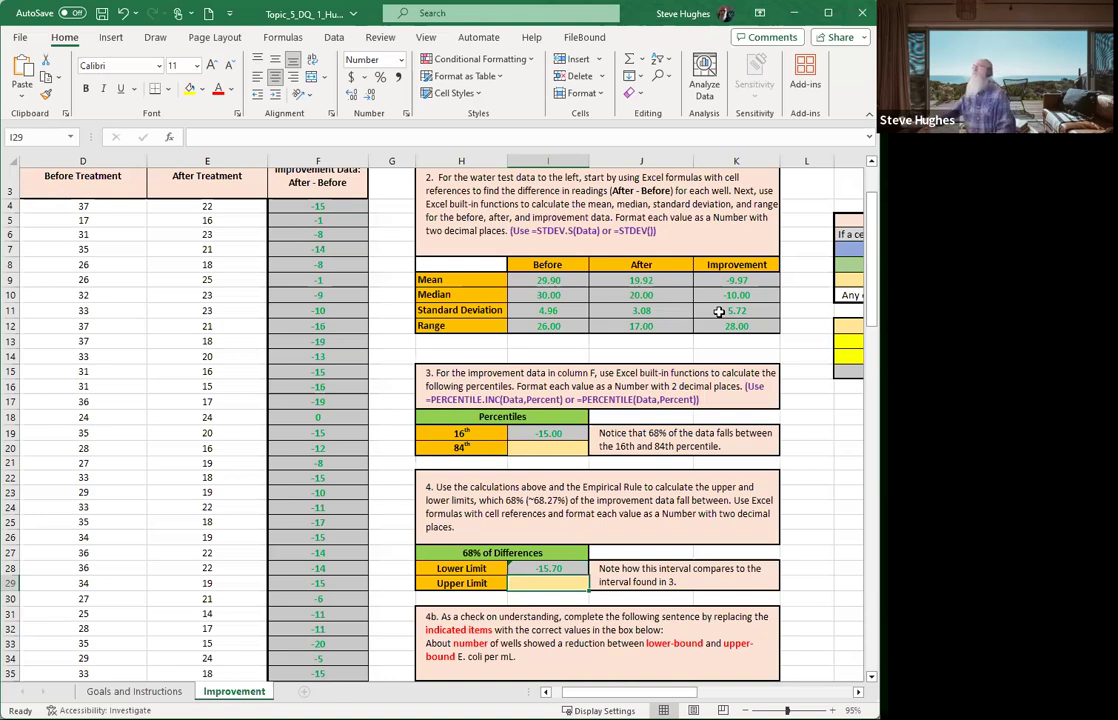
{"action": "scroll", "coordinate": [652, 470], "scroll_direction": "down", "scroll_amount": 2}
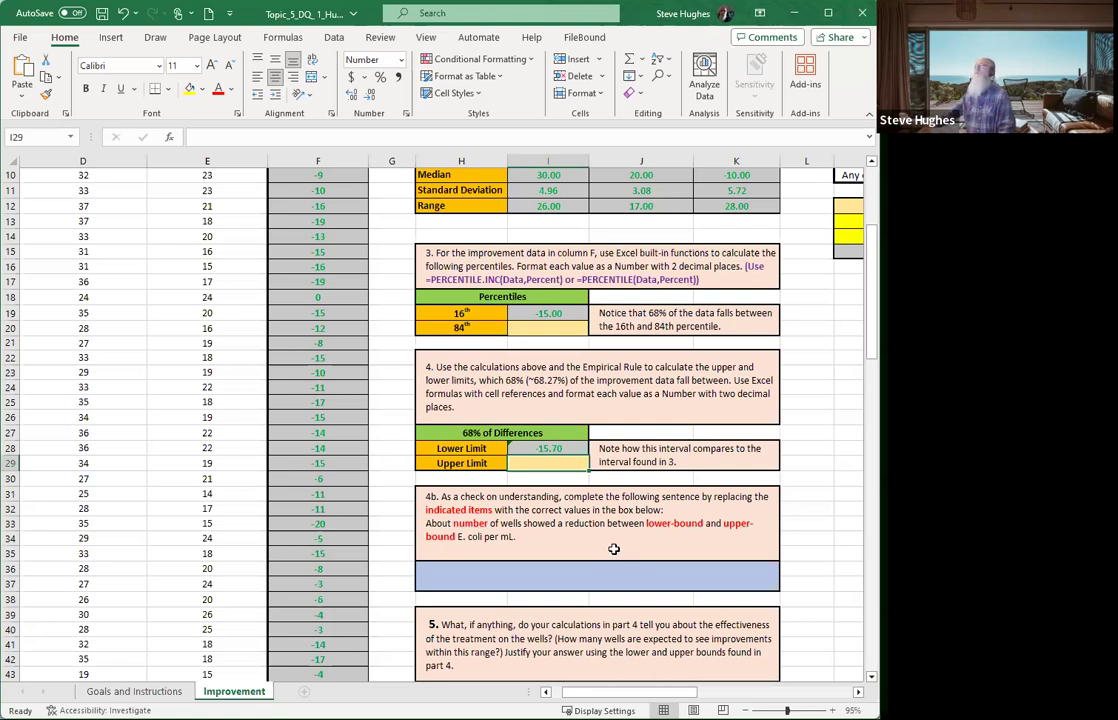
{"action": "left_click", "coordinate": [467, 575]}
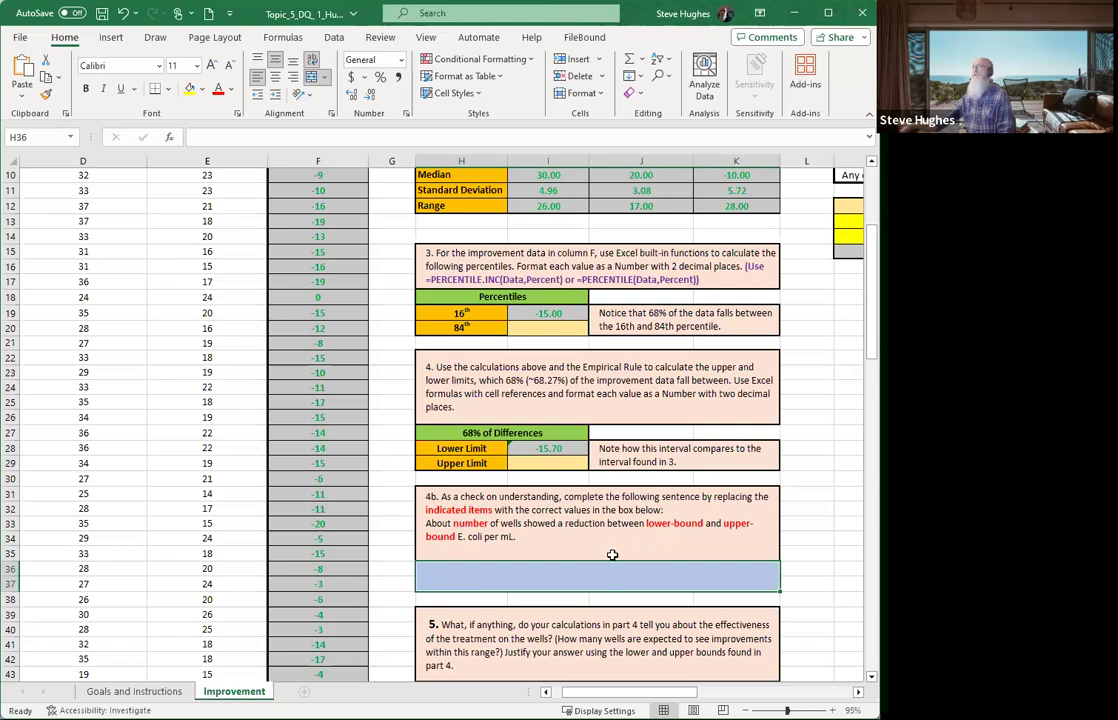
{"action": "scroll", "coordinate": [604, 555], "scroll_direction": "down", "scroll_amount": 2}
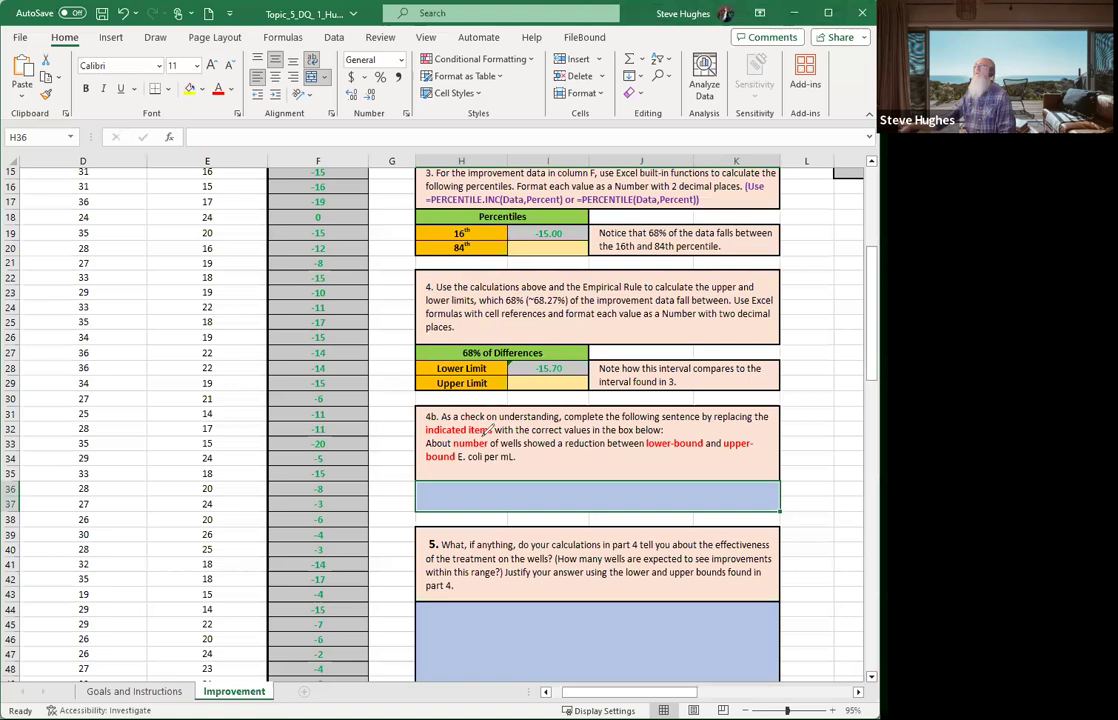
{"action": "mouse_move", "coordinate": [485, 436]}
{"action": "left_mouse_down"}
{"action": "mouse_move", "coordinate": [440, 452]}
{"action": "mouse_move", "coordinate": [515, 460]}
{"action": "mouse_move", "coordinate": [516, 446]}
{"action": "mouse_move", "coordinate": [493, 431]}
{"action": "left_mouse_up"}
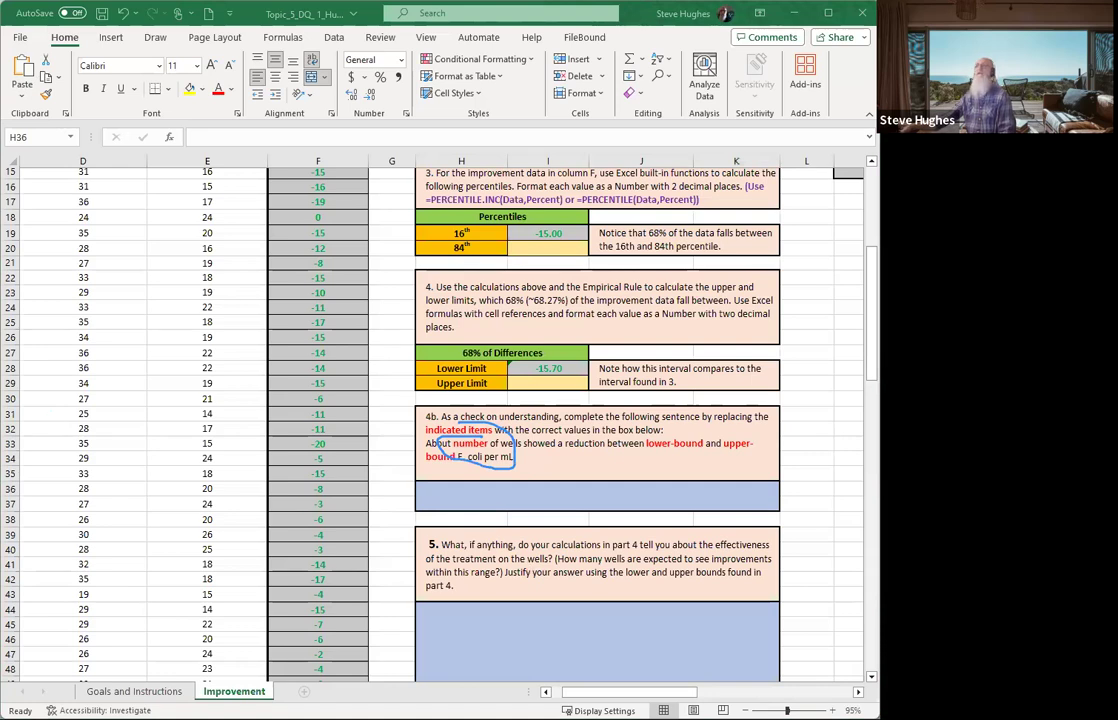
{"action": "scroll", "coordinate": [645, 548], "scroll_direction": "down", "scroll_amount": 5}
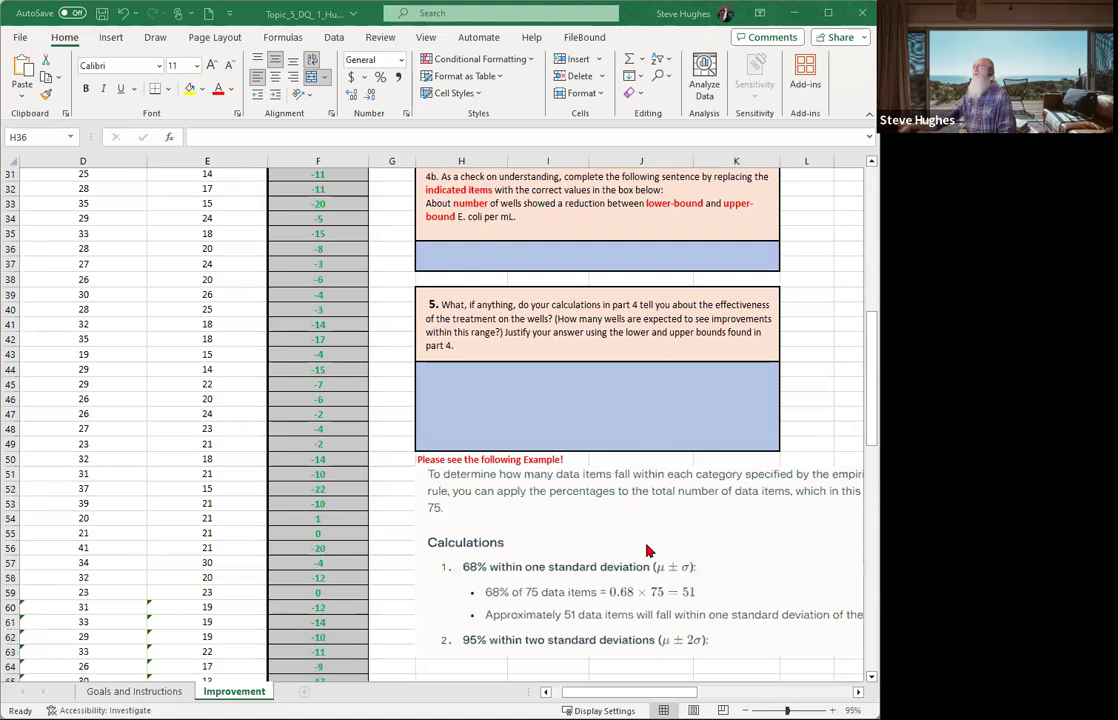
{"action": "scroll", "coordinate": [645, 548], "scroll_direction": "down", "scroll_amount": 3}
{"action": "scroll", "coordinate": [645, 548], "scroll_direction": "down", "scroll_amount": 1}
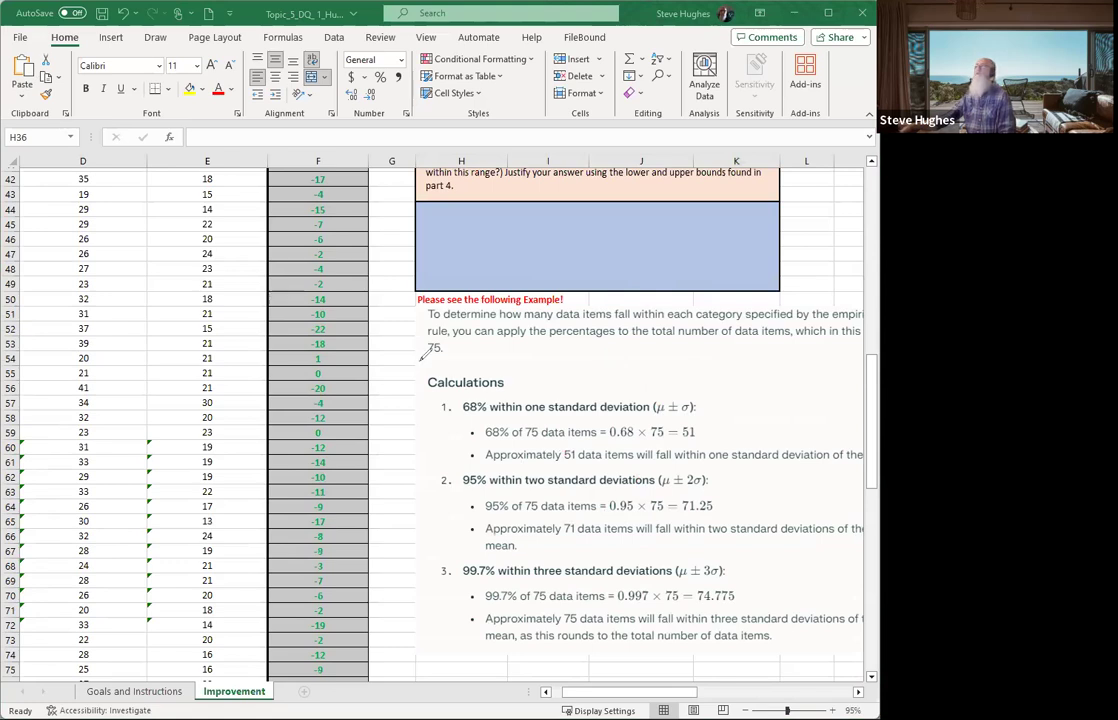
{"action": "left_click_drag", "start_coordinate": [455, 323], "coordinate": [440, 324]}
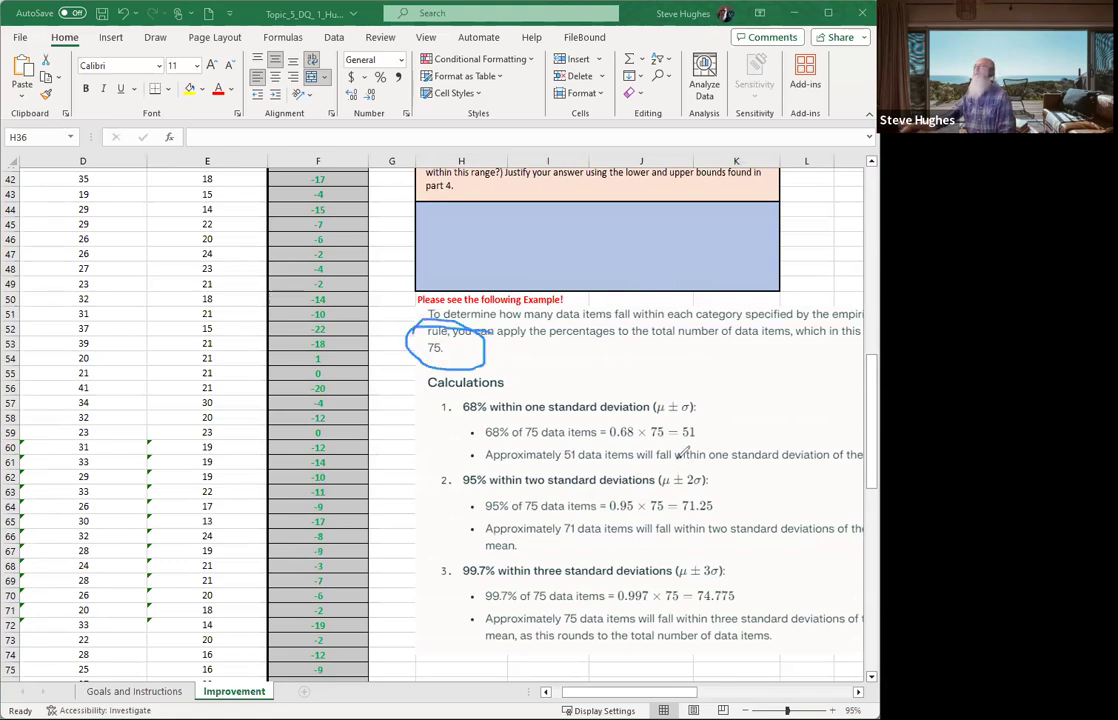
{"action": "mouse_move", "coordinate": [688, 424]}
{"action": "left_mouse_down"}
{"action": "mouse_move", "coordinate": [612, 430]}
{"action": "mouse_move", "coordinate": [705, 452]}
{"action": "mouse_move", "coordinate": [665, 422]}
{"action": "left_mouse_up"}
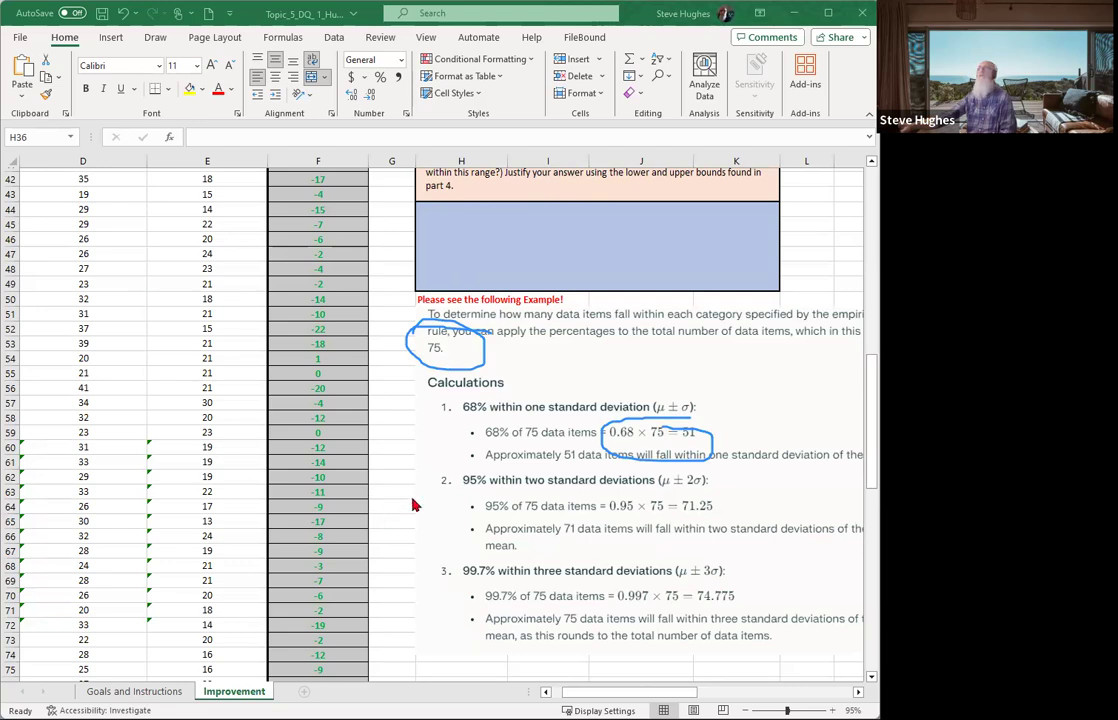
{"action": "scroll", "coordinate": [419, 468], "scroll_direction": "up", "scroll_amount": 5}
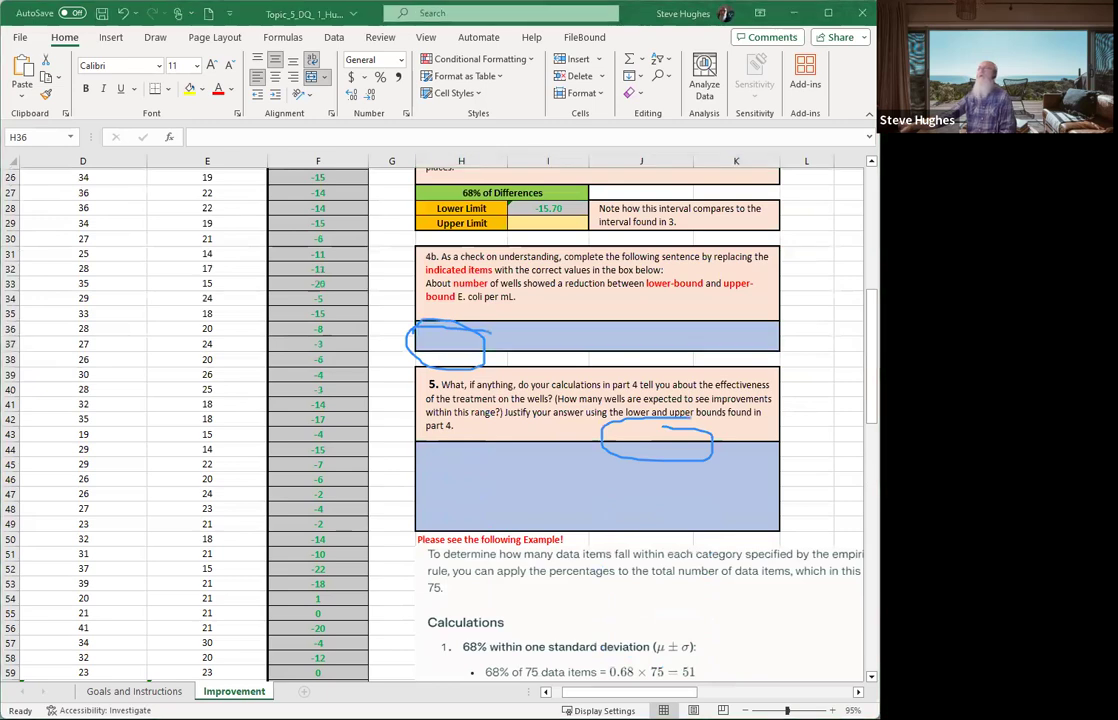
{"action": "scroll", "coordinate": [560, 510], "scroll_direction": "up", "scroll_amount": 2}
{"action": "scroll", "coordinate": [554, 494], "scroll_direction": "down", "scroll_amount": 1}
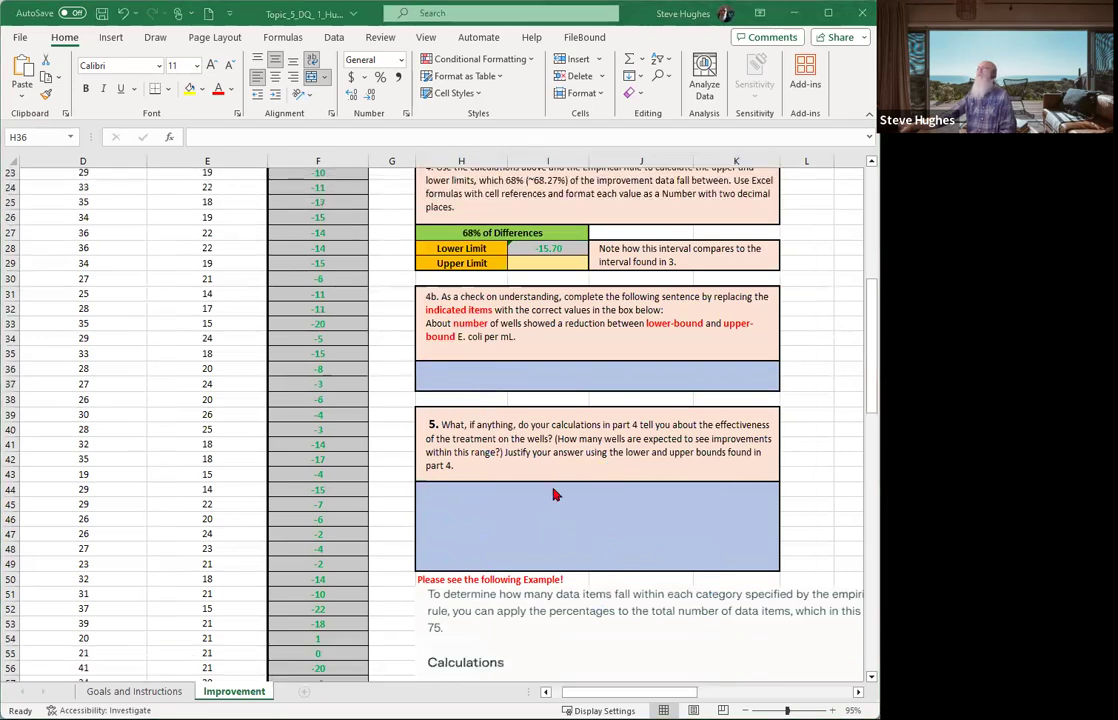